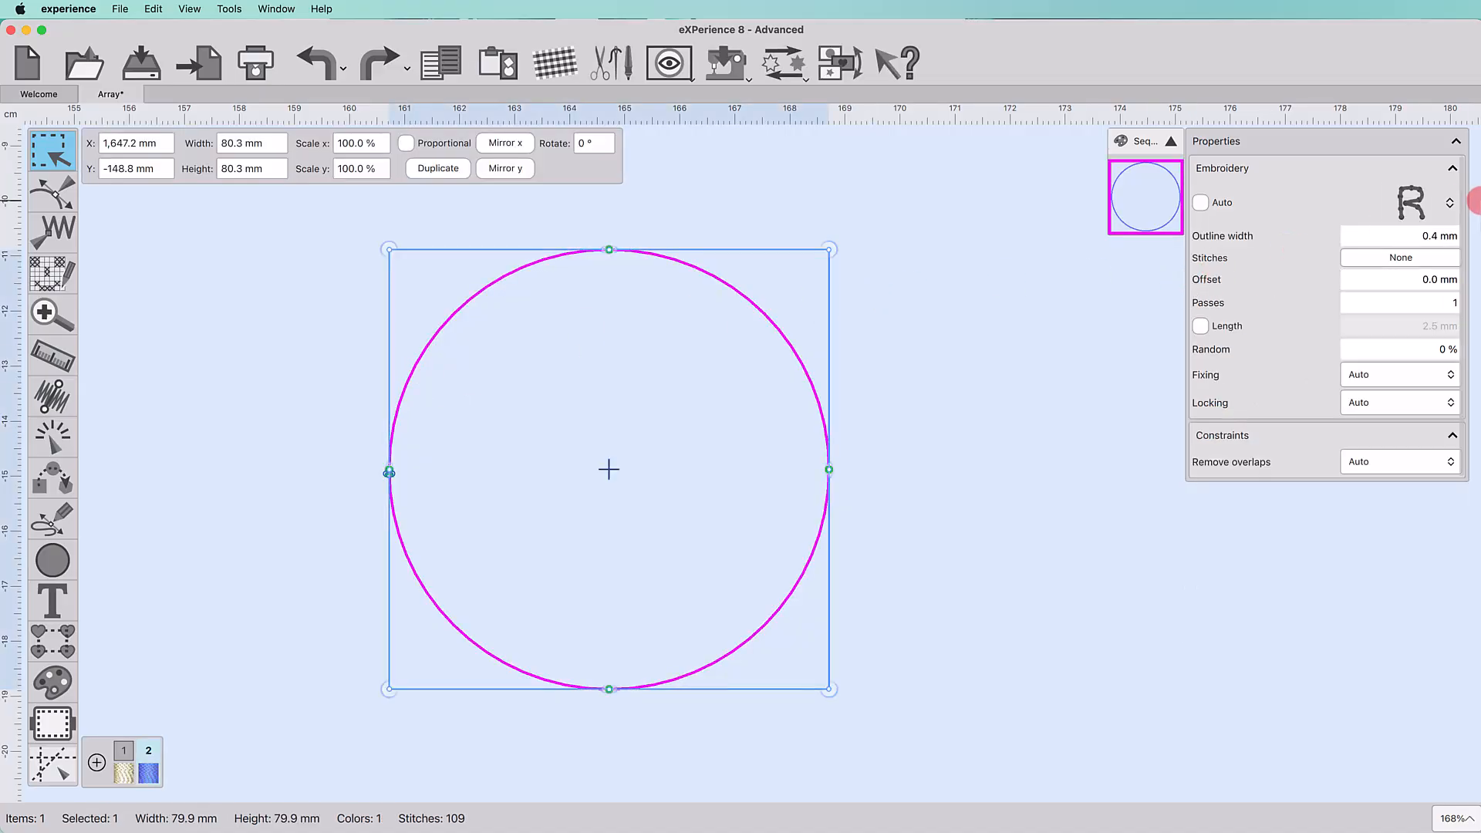
# Step: Apply the Array stitch type to the circle, inserting the Asterias03 starfish clipart from the Clipart Library
pyautogui.click(1450, 203)
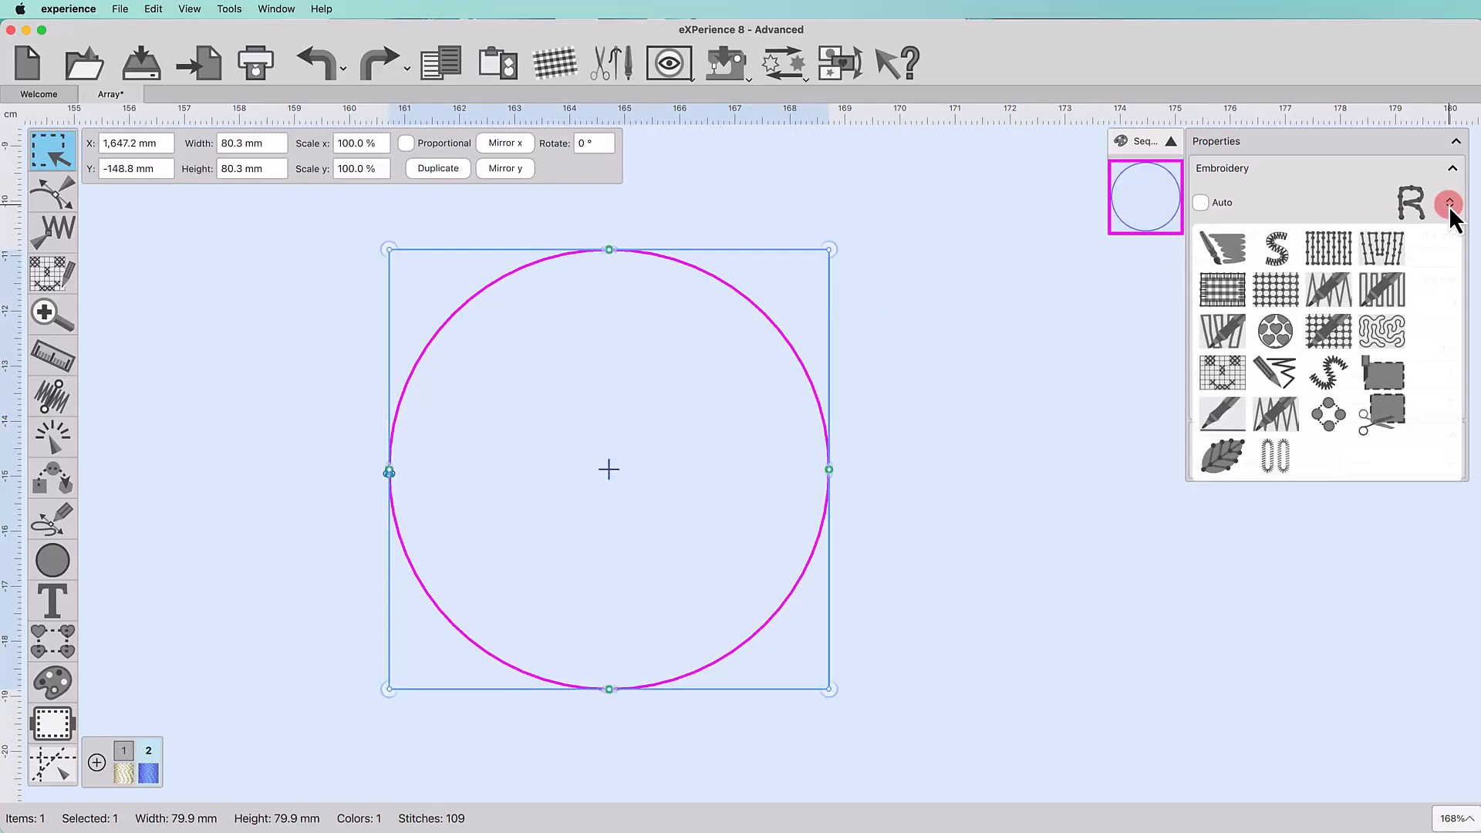
pyautogui.click(1342, 415)
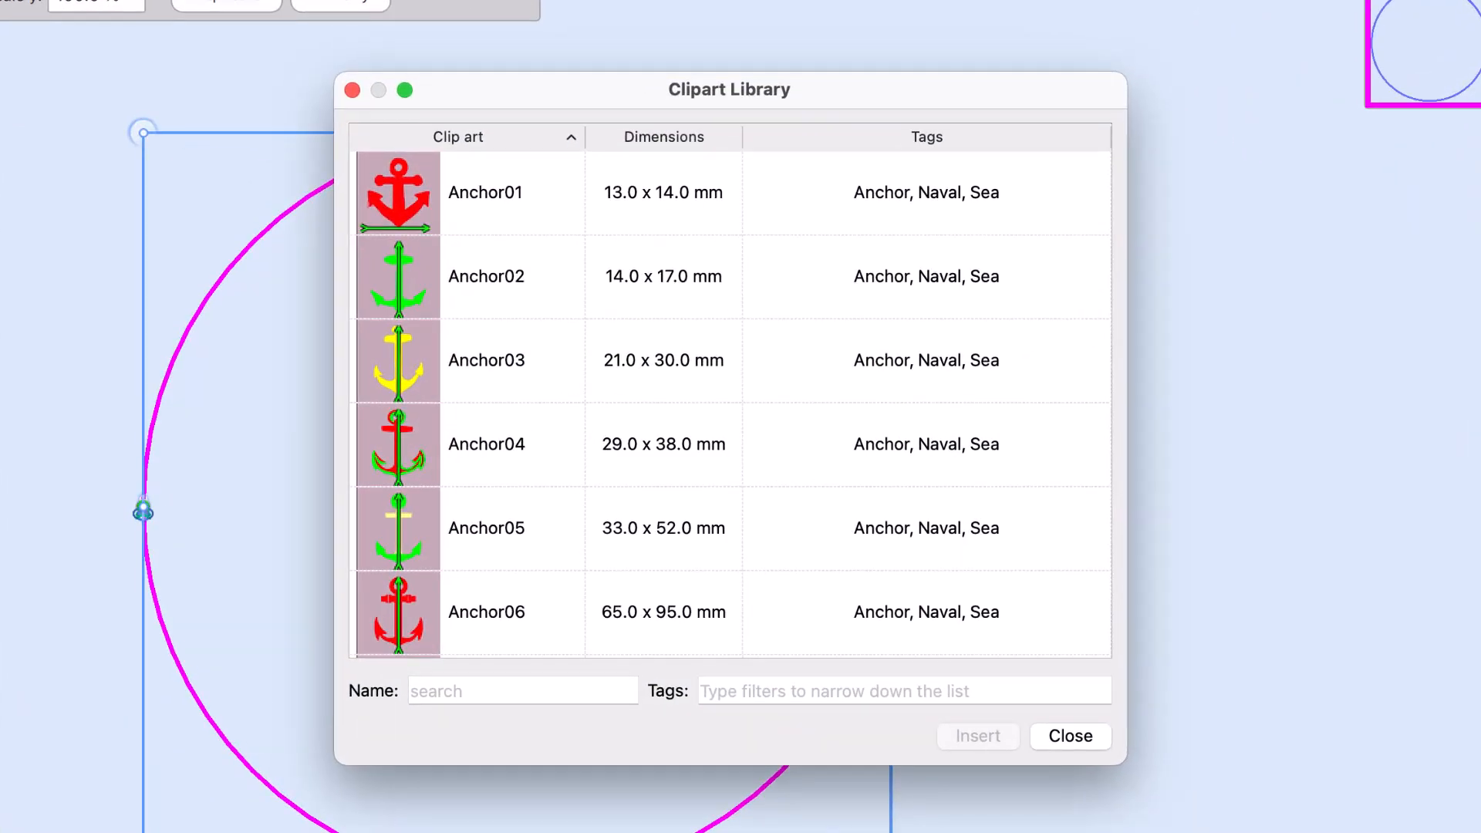
pyautogui.scroll(-3, 675, 461)
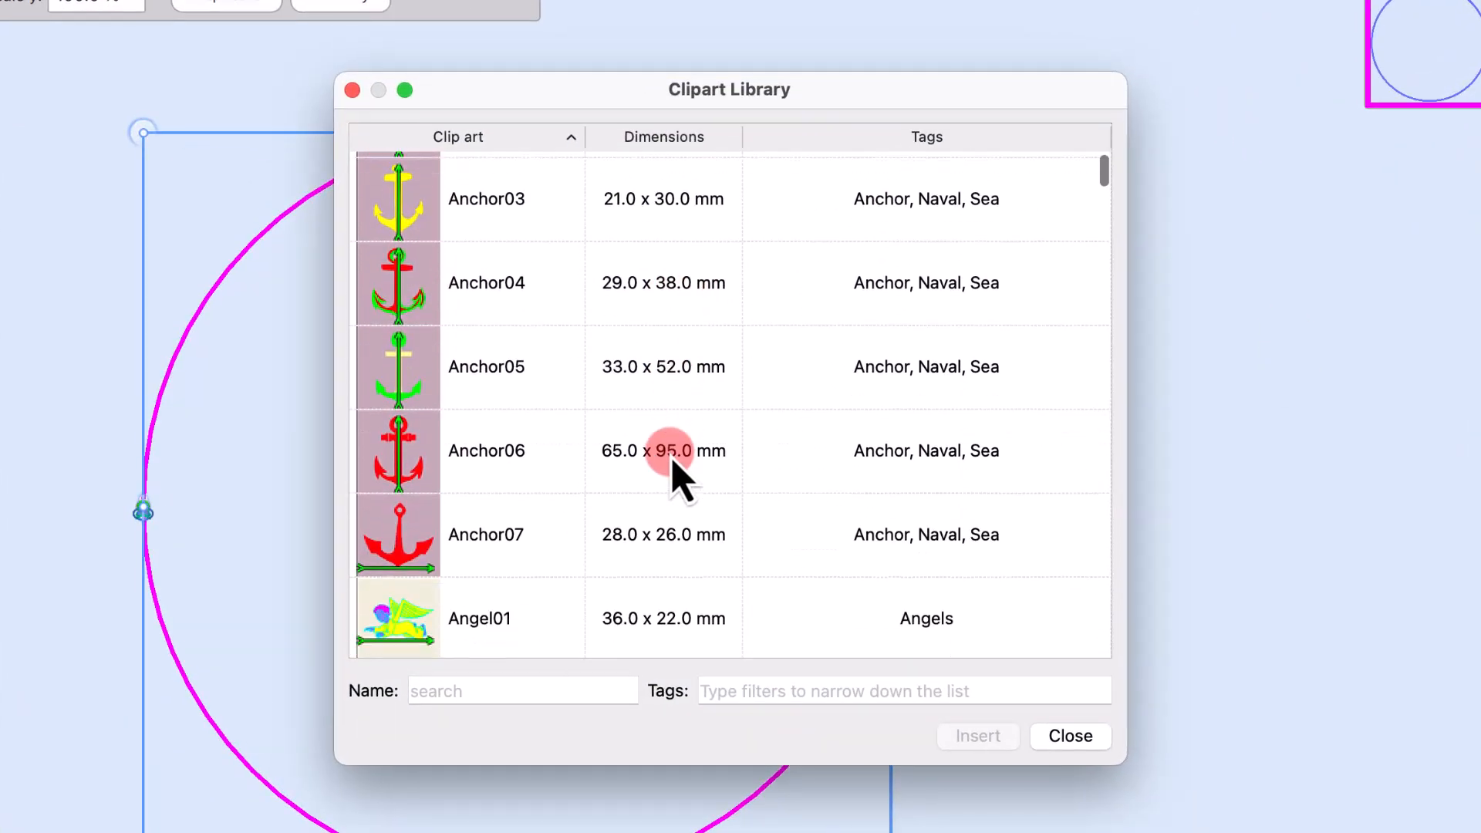
pyautogui.scroll(-10, 673, 461)
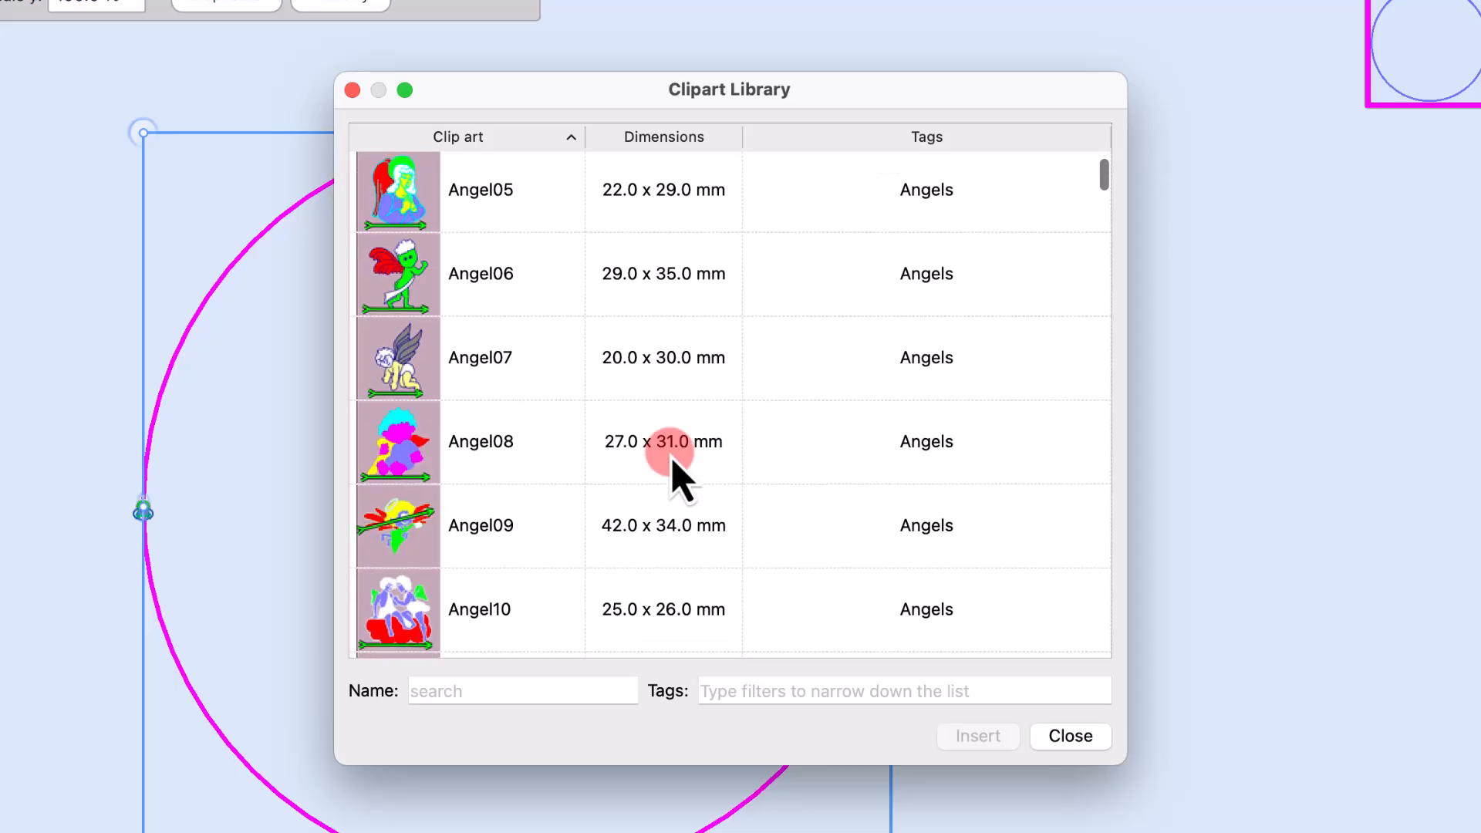
pyautogui.scroll(-9, 673, 462)
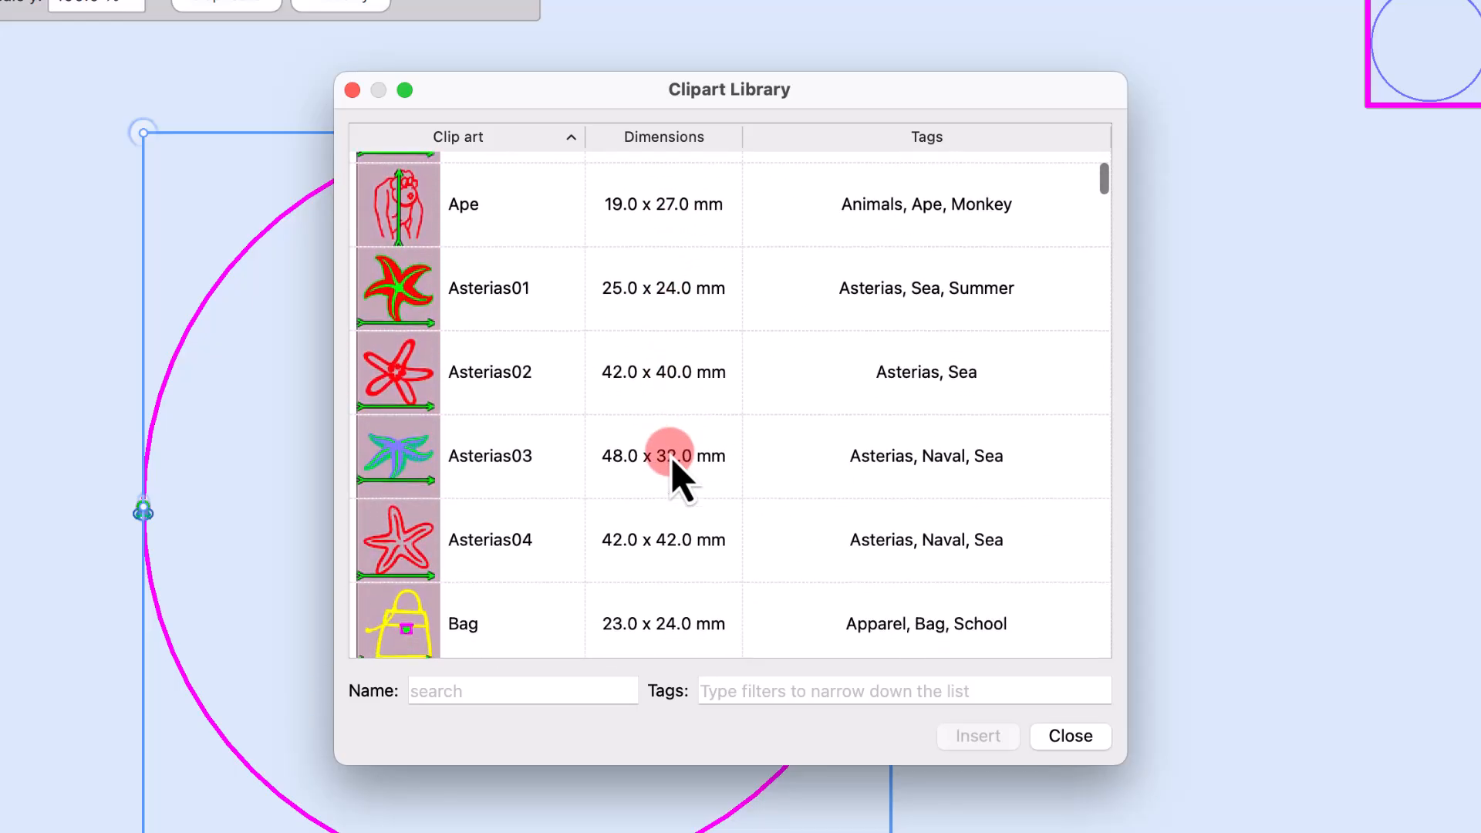
pyautogui.scroll(-1, 679, 479)
pyautogui.click(512, 456)
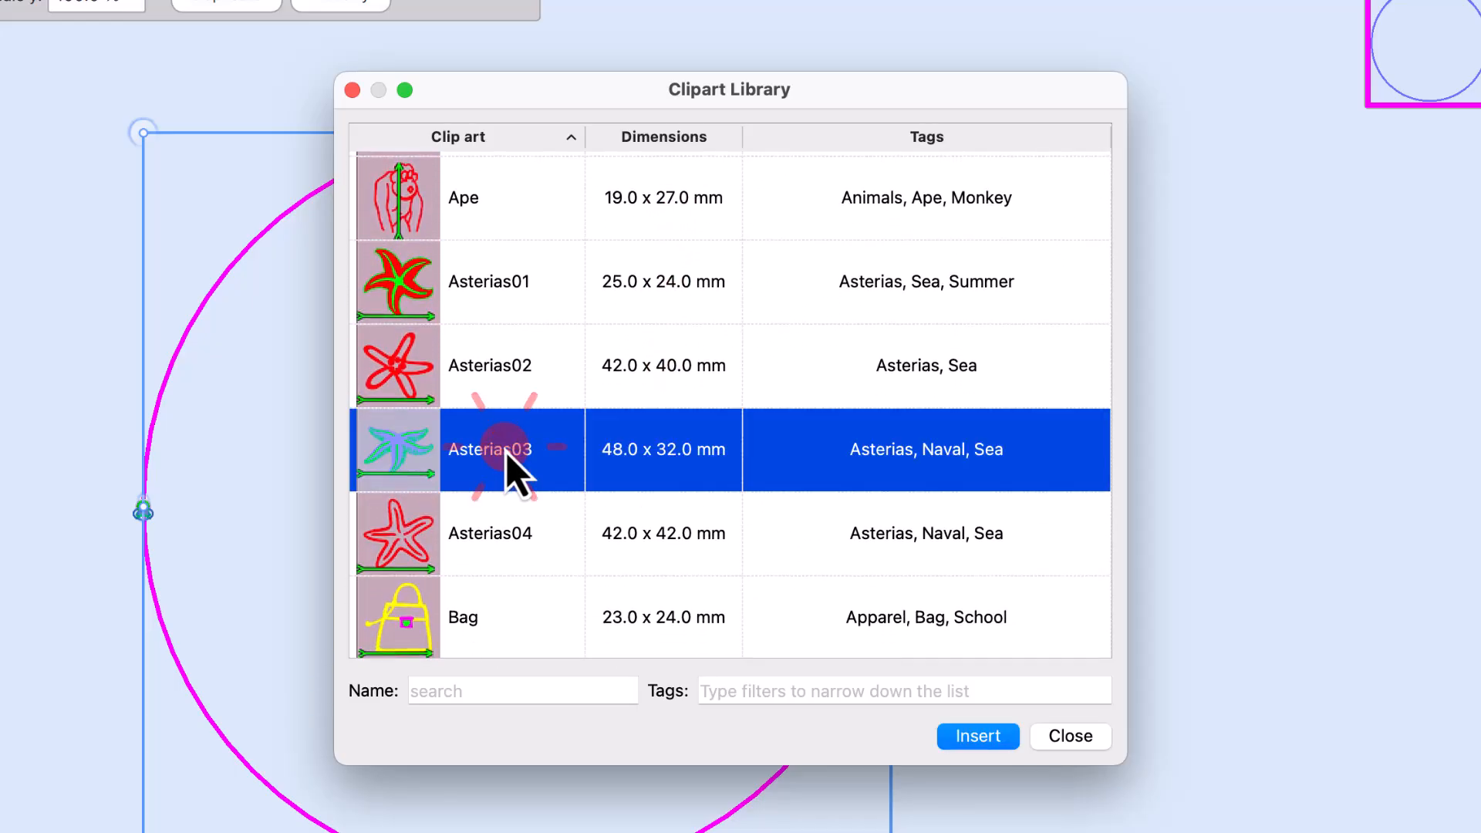
pyautogui.click(981, 737)
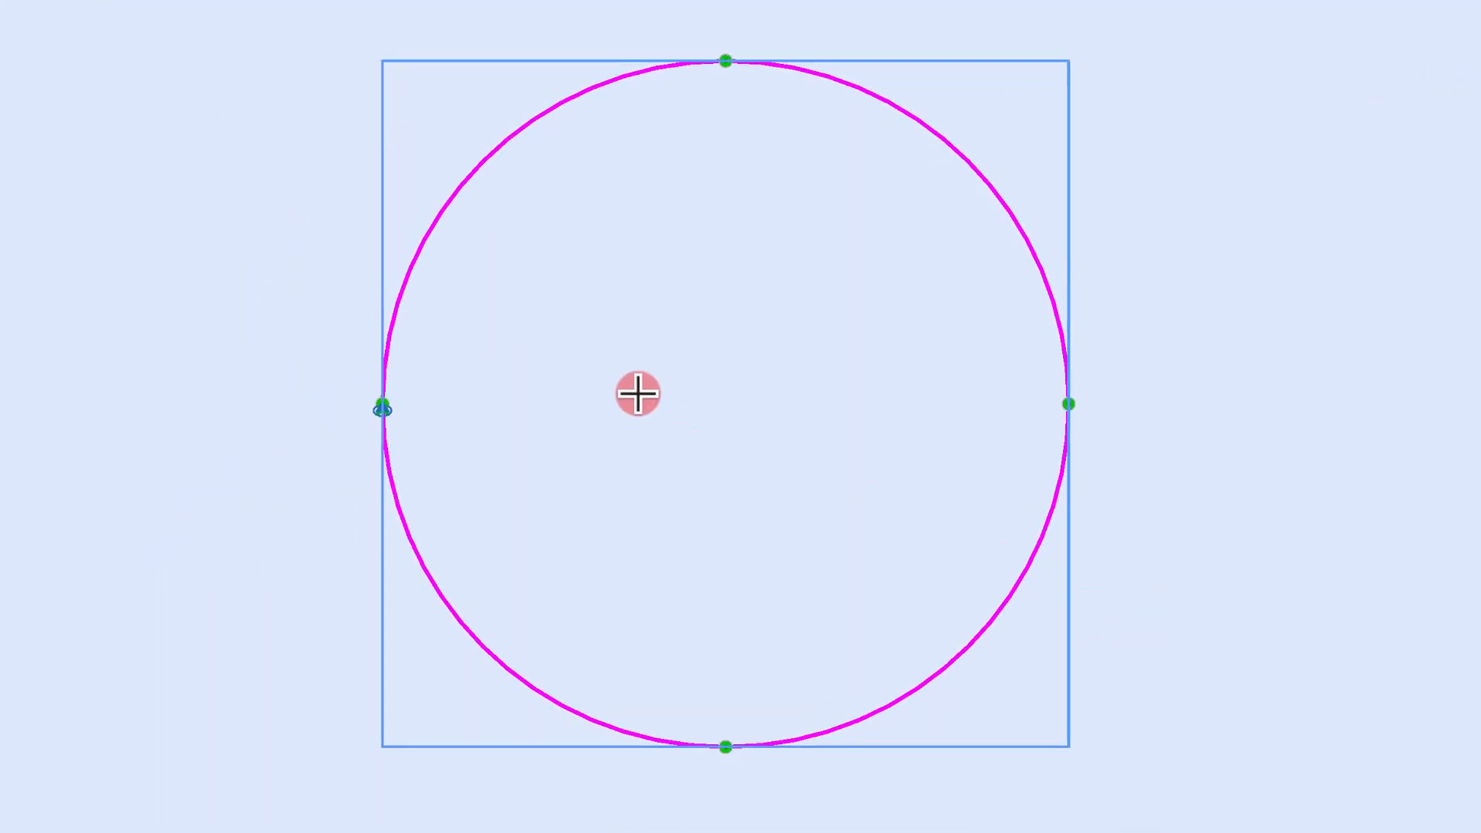
pyautogui.moveTo(631, 381); pyautogui.dragTo(752, 434)
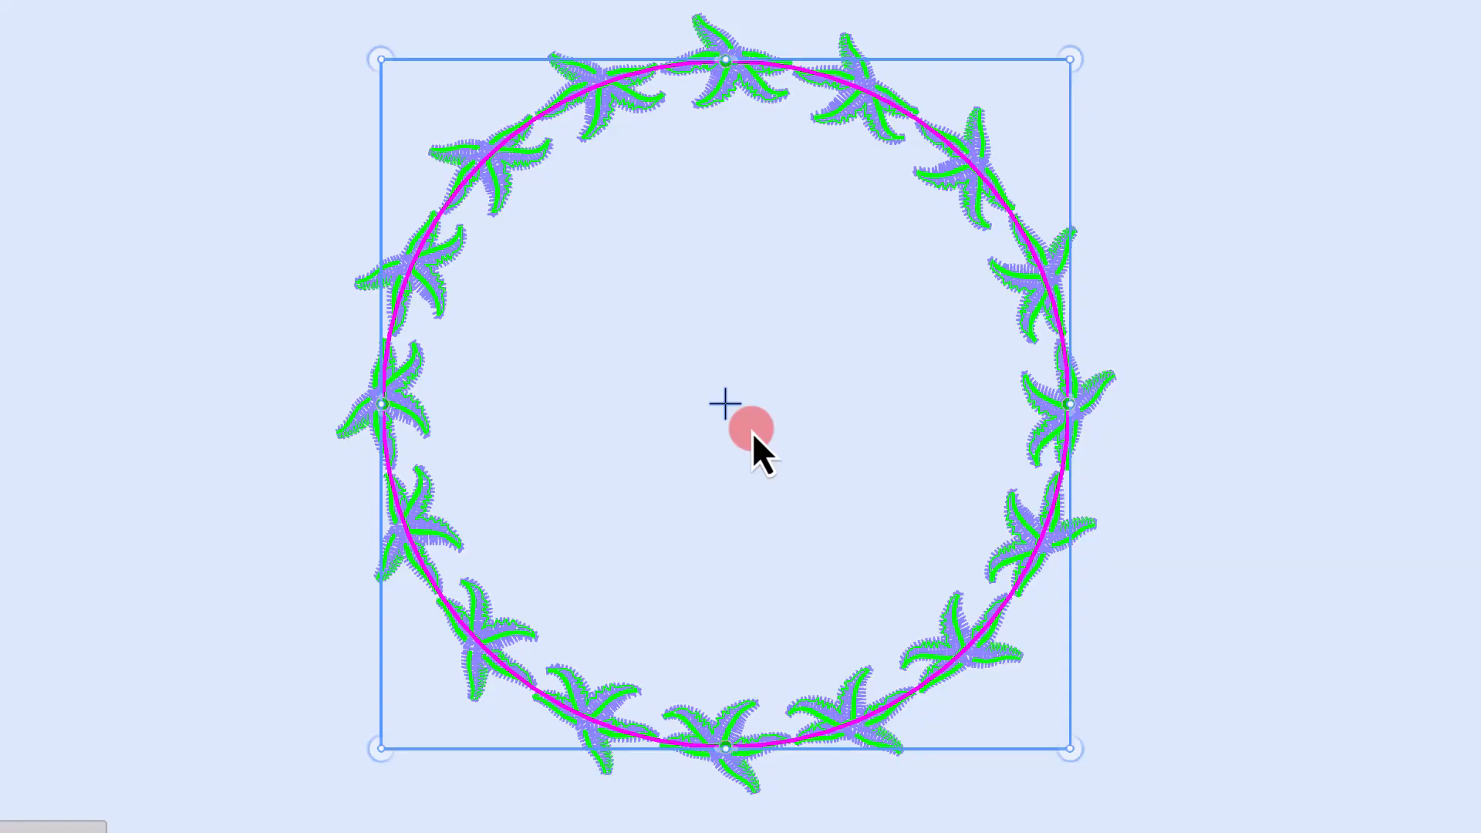
# Step: Select the star shape together with the circle and try applying the Array stitch type
pyautogui.click(239, 455)
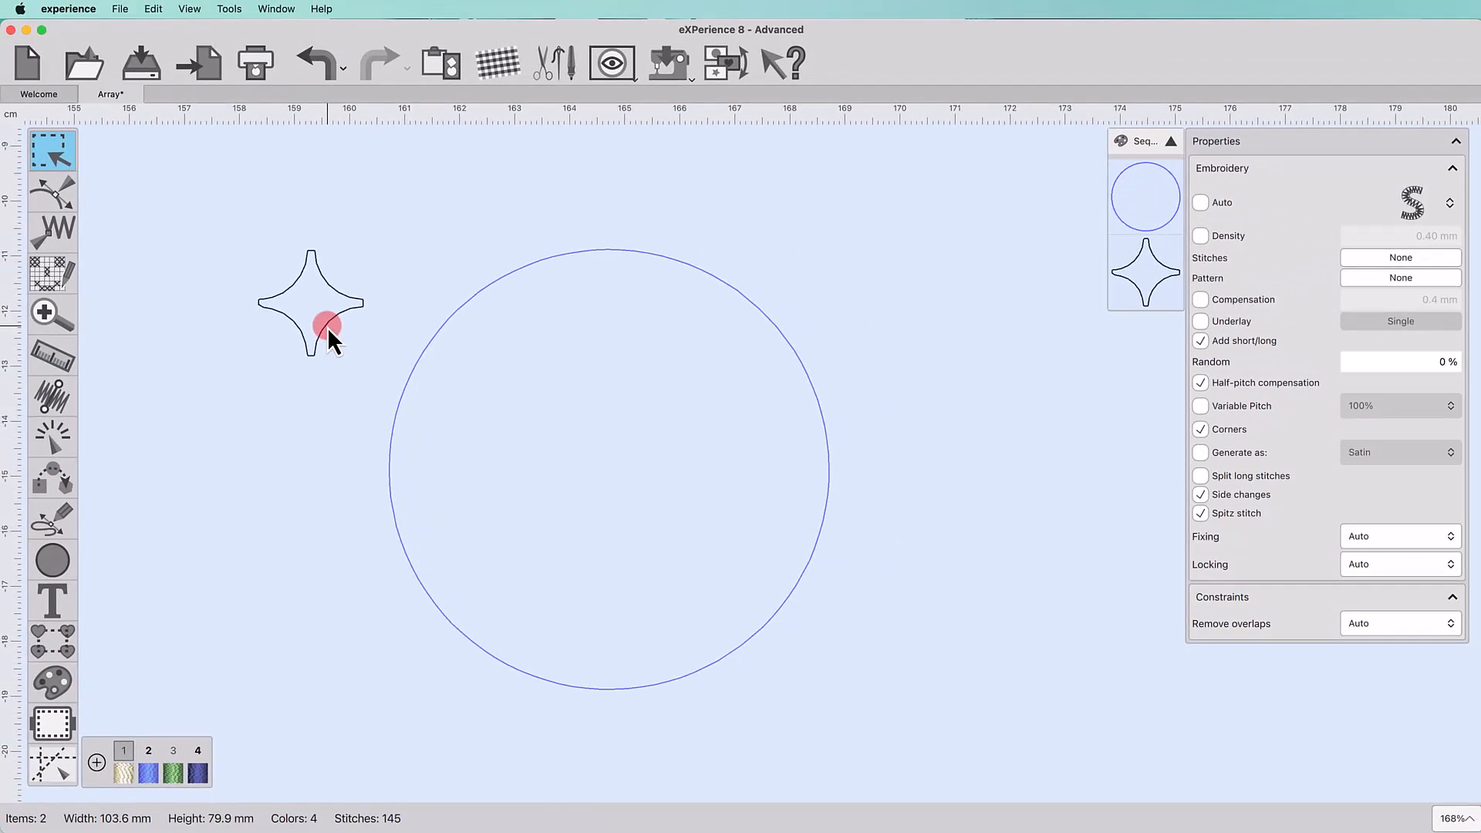
pyautogui.click(327, 327)
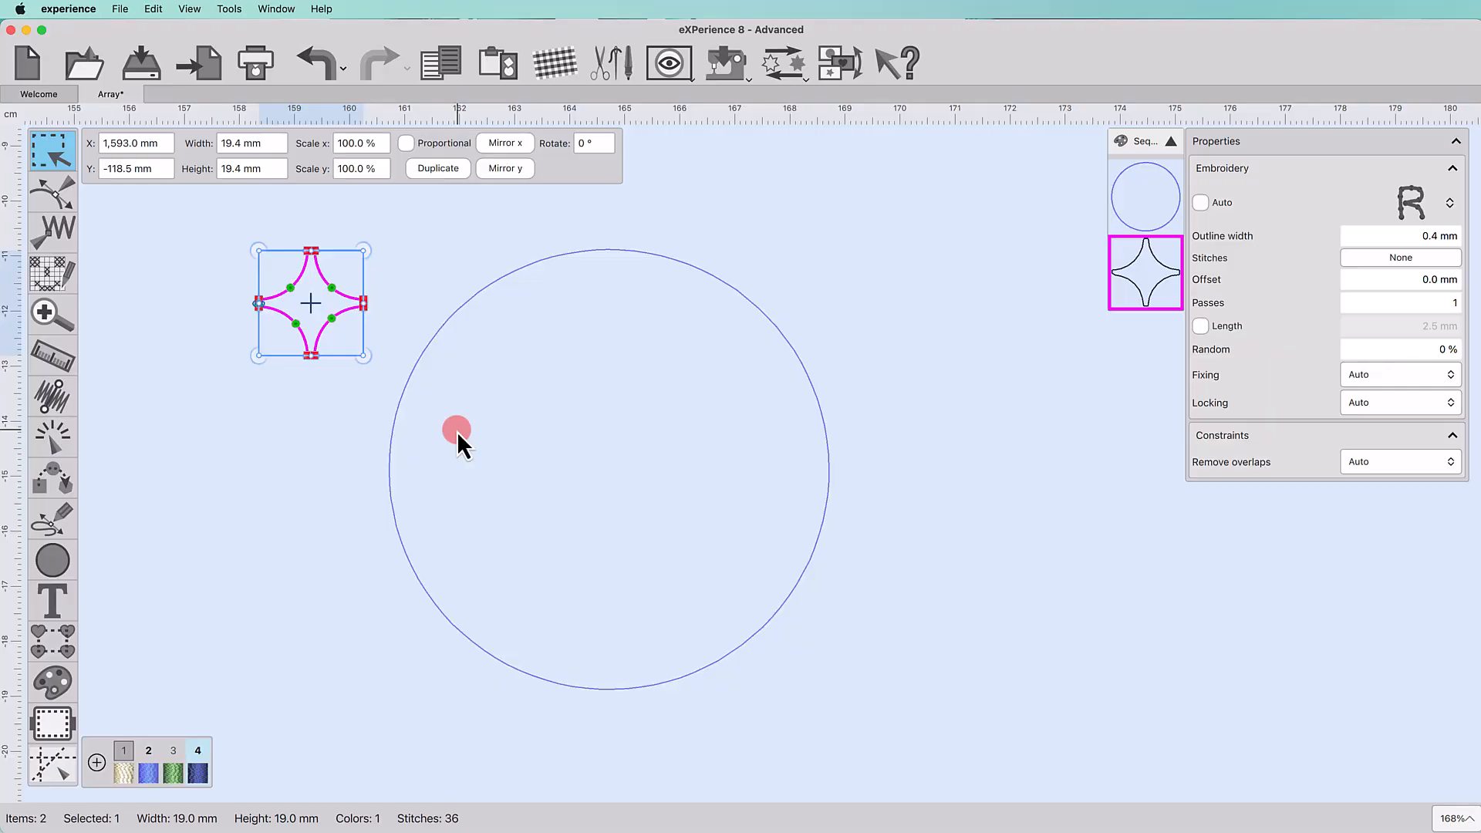
pyautogui.keyDown('shift'); pyautogui.click(396, 525); pyautogui.keyUp('shift')
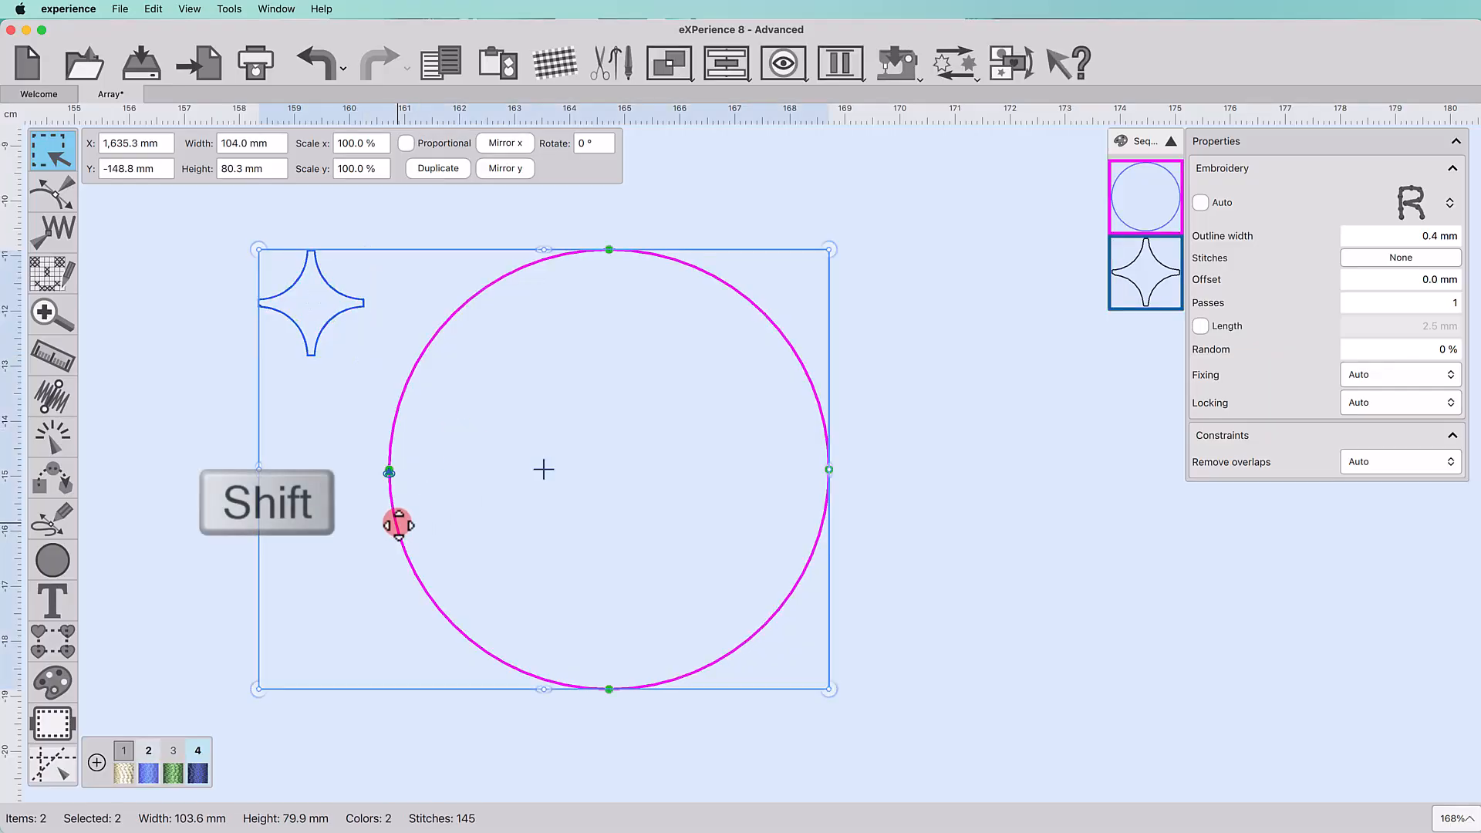
pyautogui.click(1405, 208)
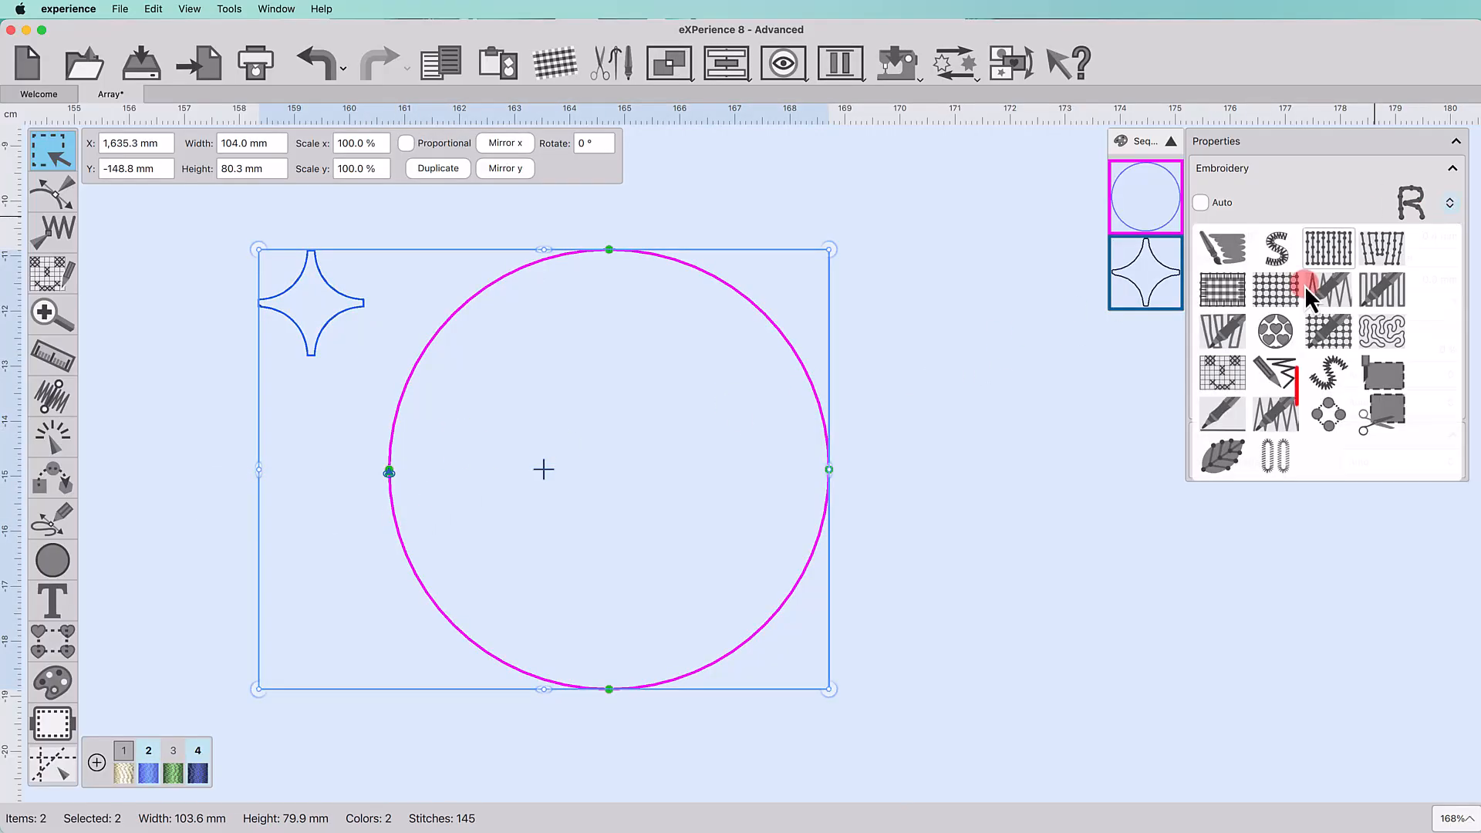
pyautogui.click(1329, 415)
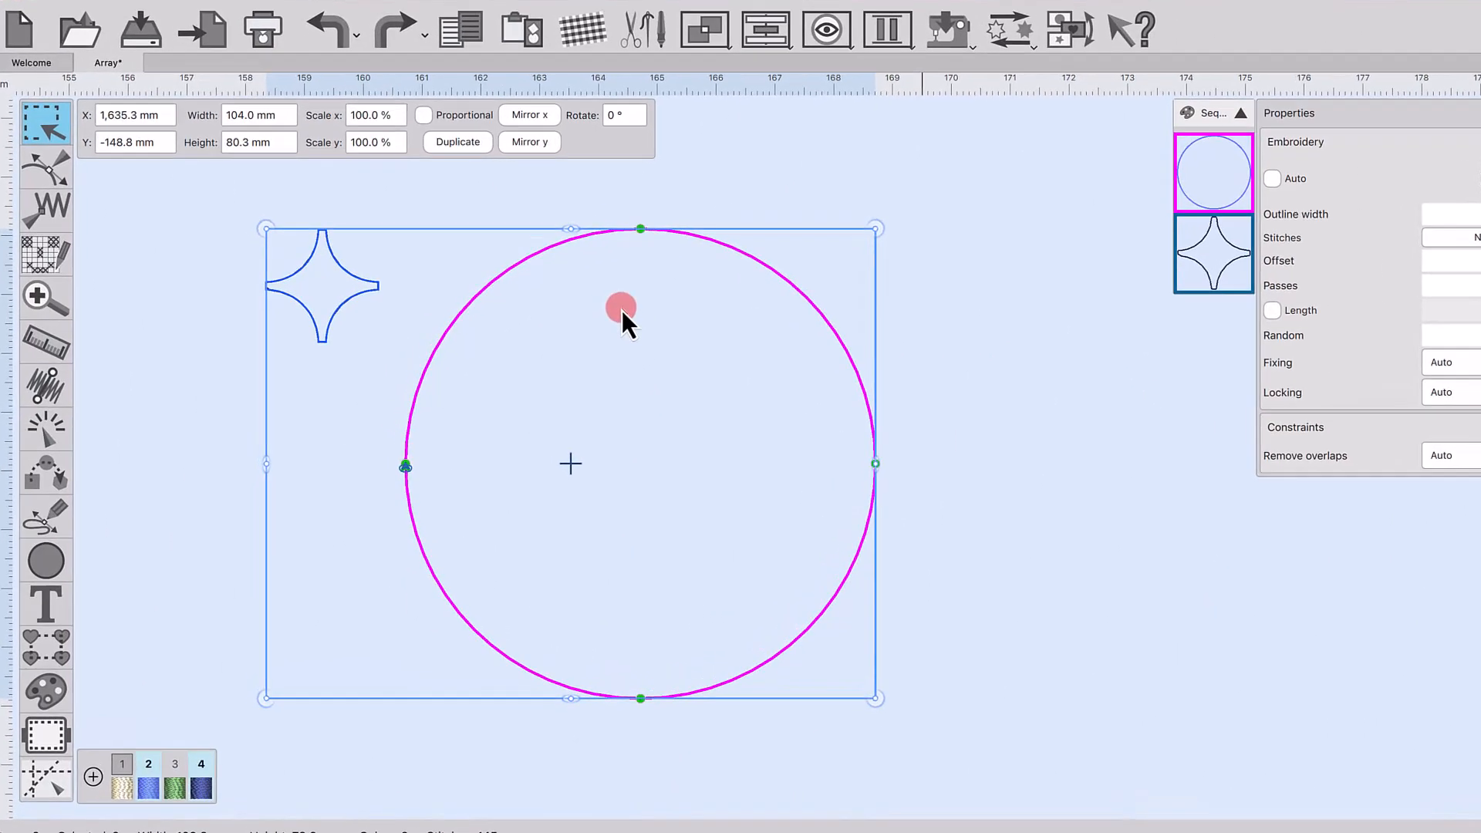
# Step: Create an array outline from the selected shapes so the star repeats around the circle
pyautogui.rightClick(780, 225)
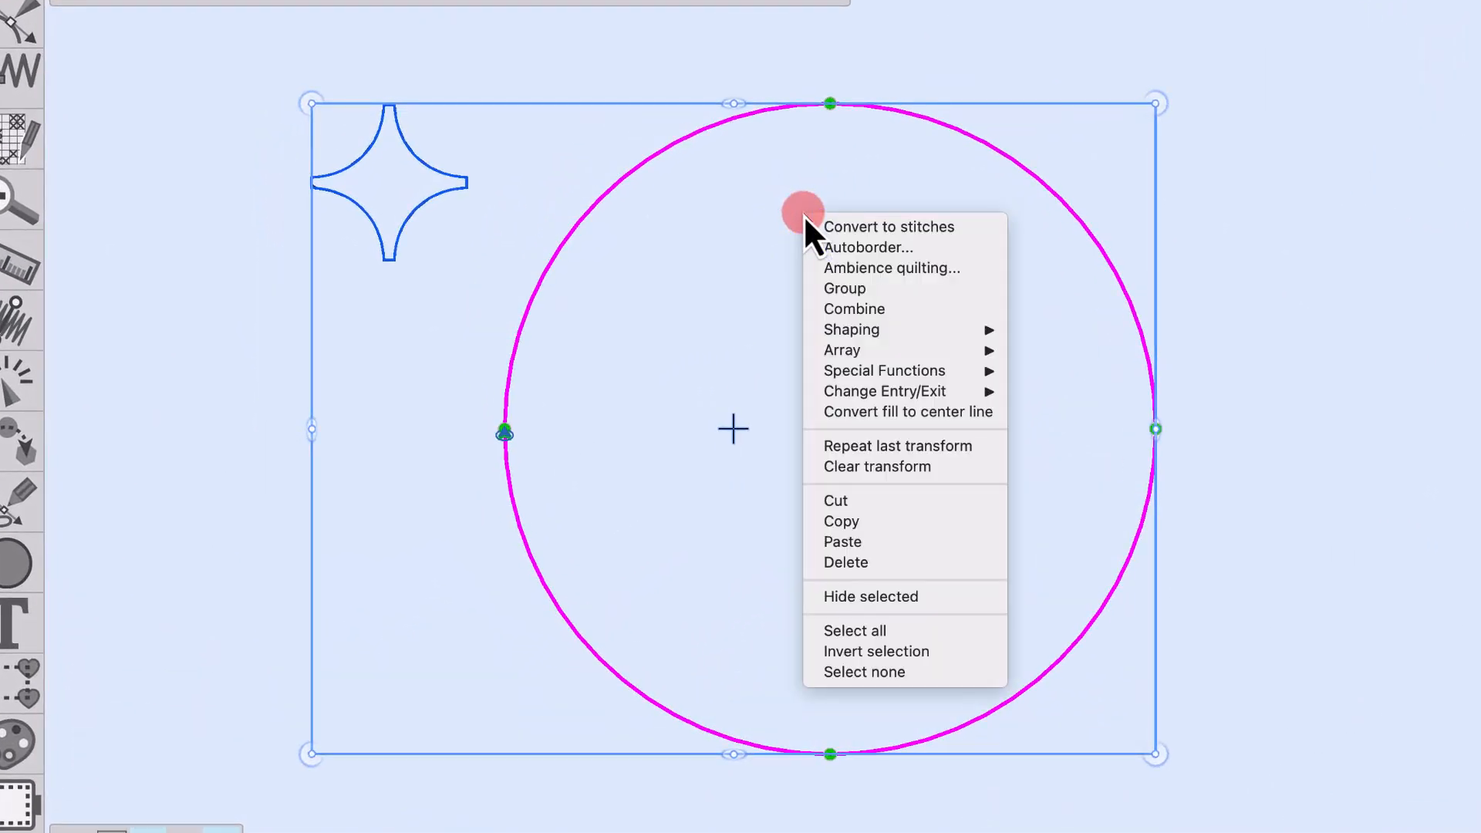
pyautogui.moveTo(931, 356)
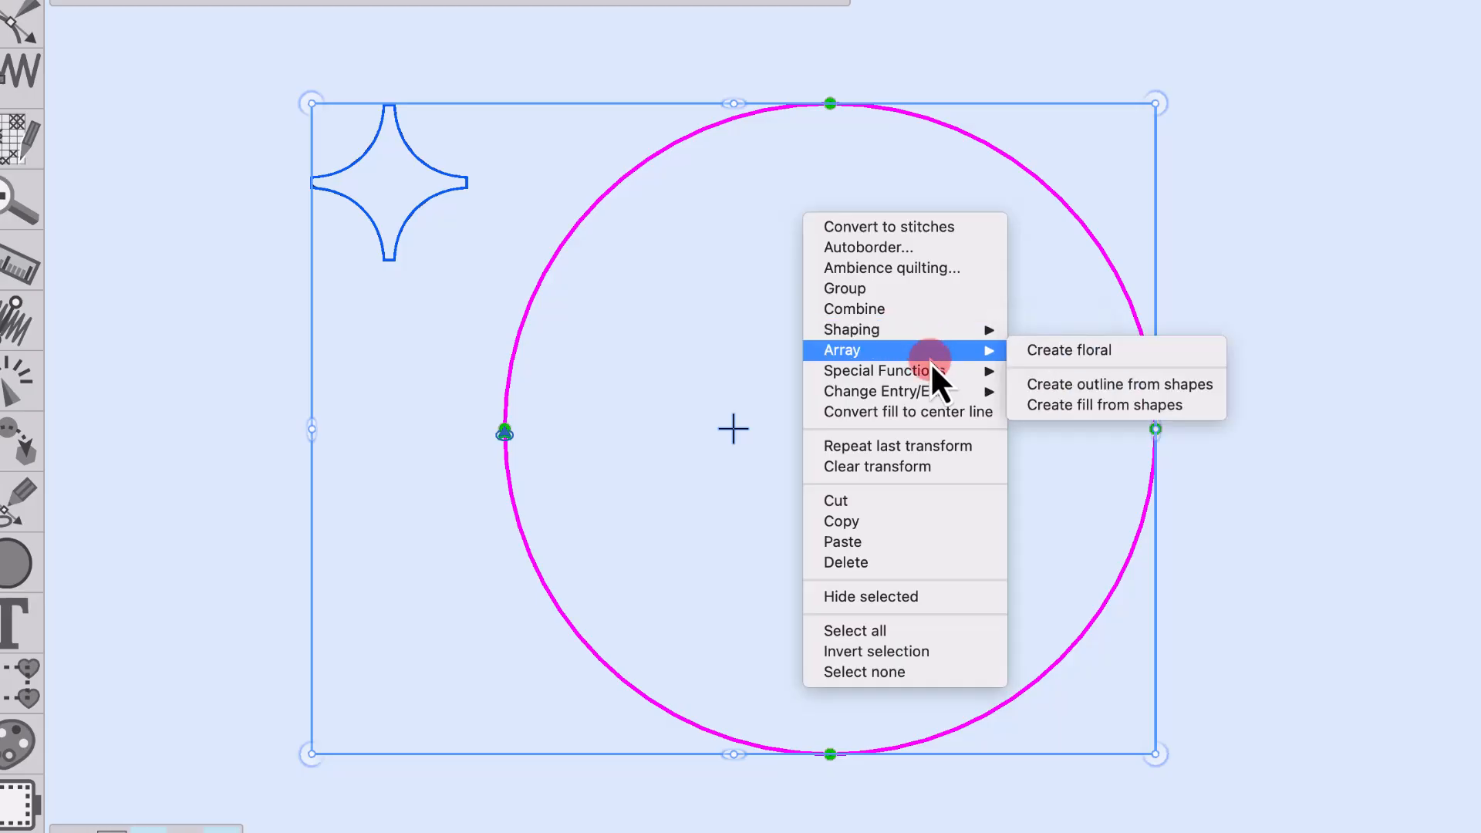
pyautogui.click(1069, 385)
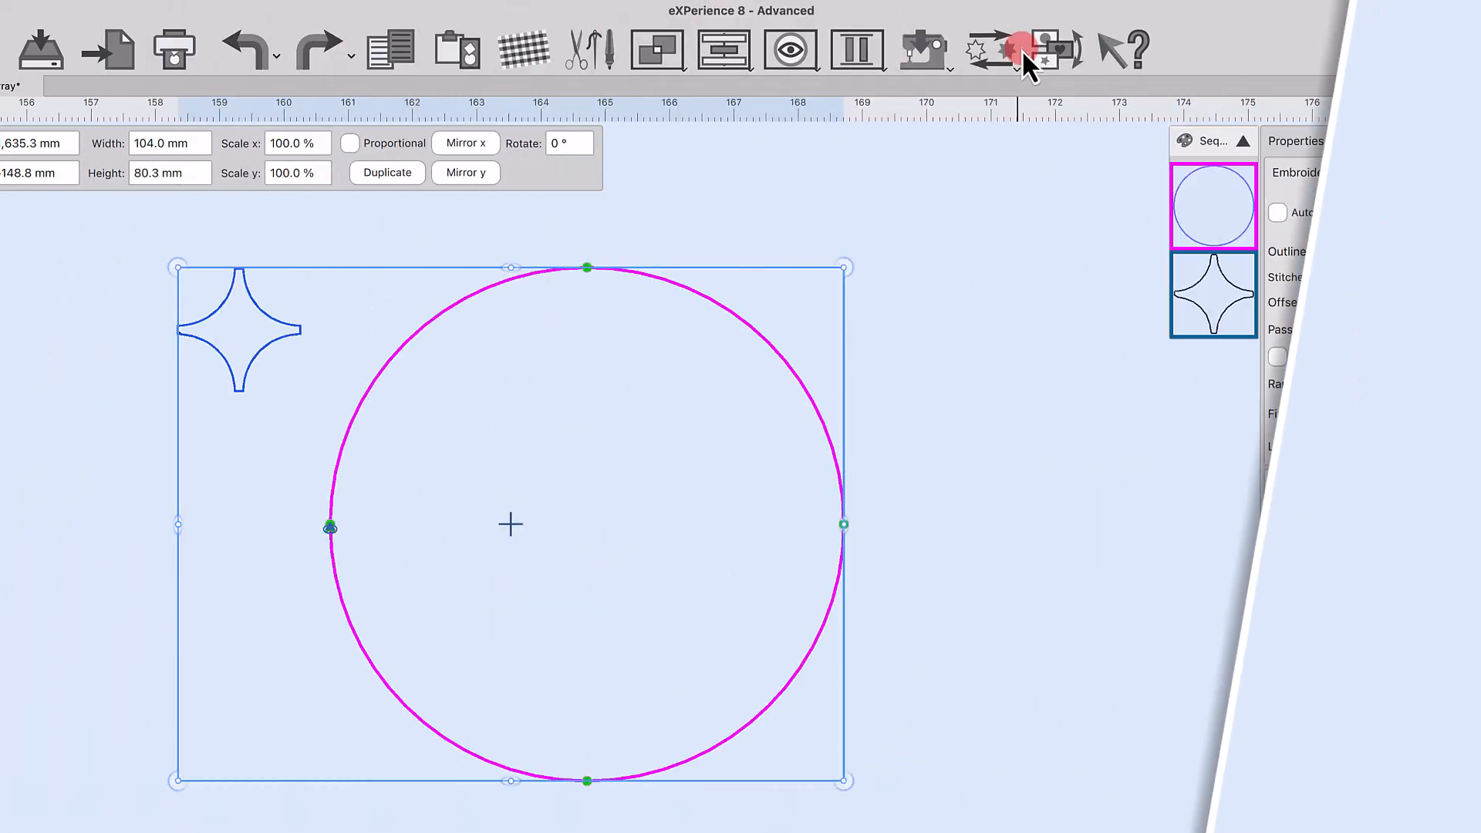
pyautogui.click(1014, 59)
pyautogui.click(1008, 140)
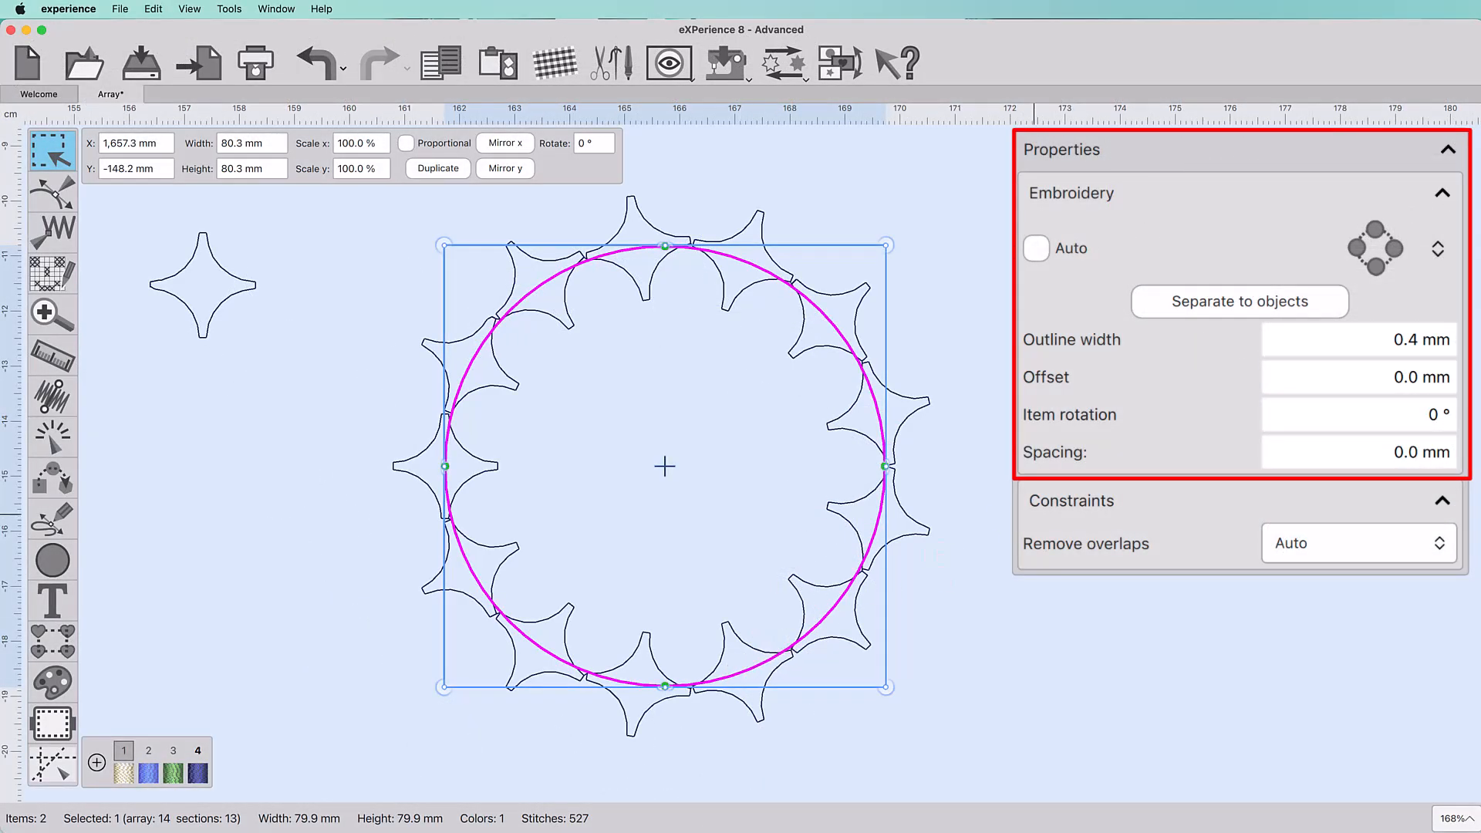
# Step: Set the array offset to -10 mm
pyautogui.click(1356, 390)
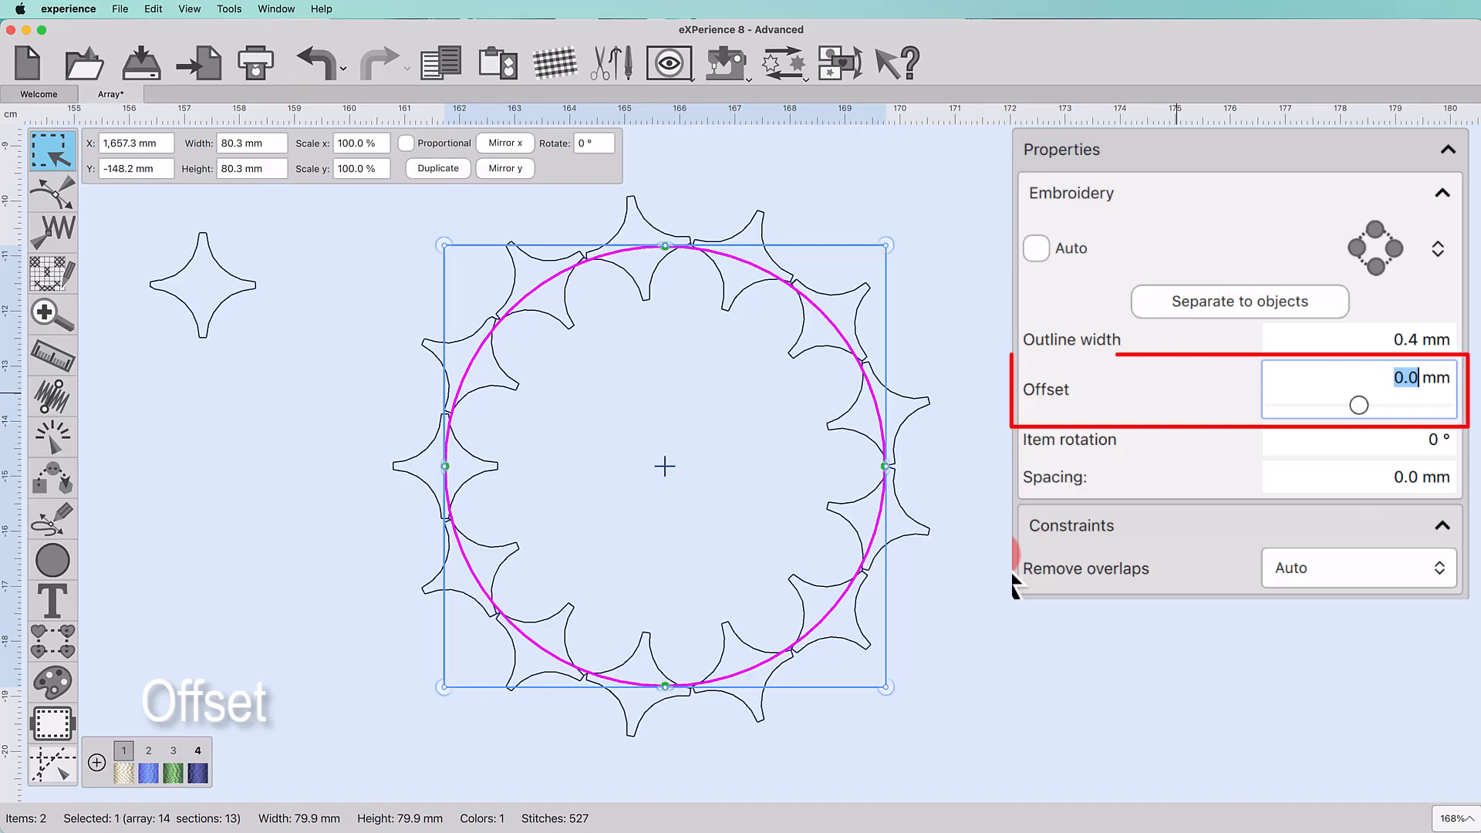
pyautogui.write('-10')
pyautogui.press('Return')
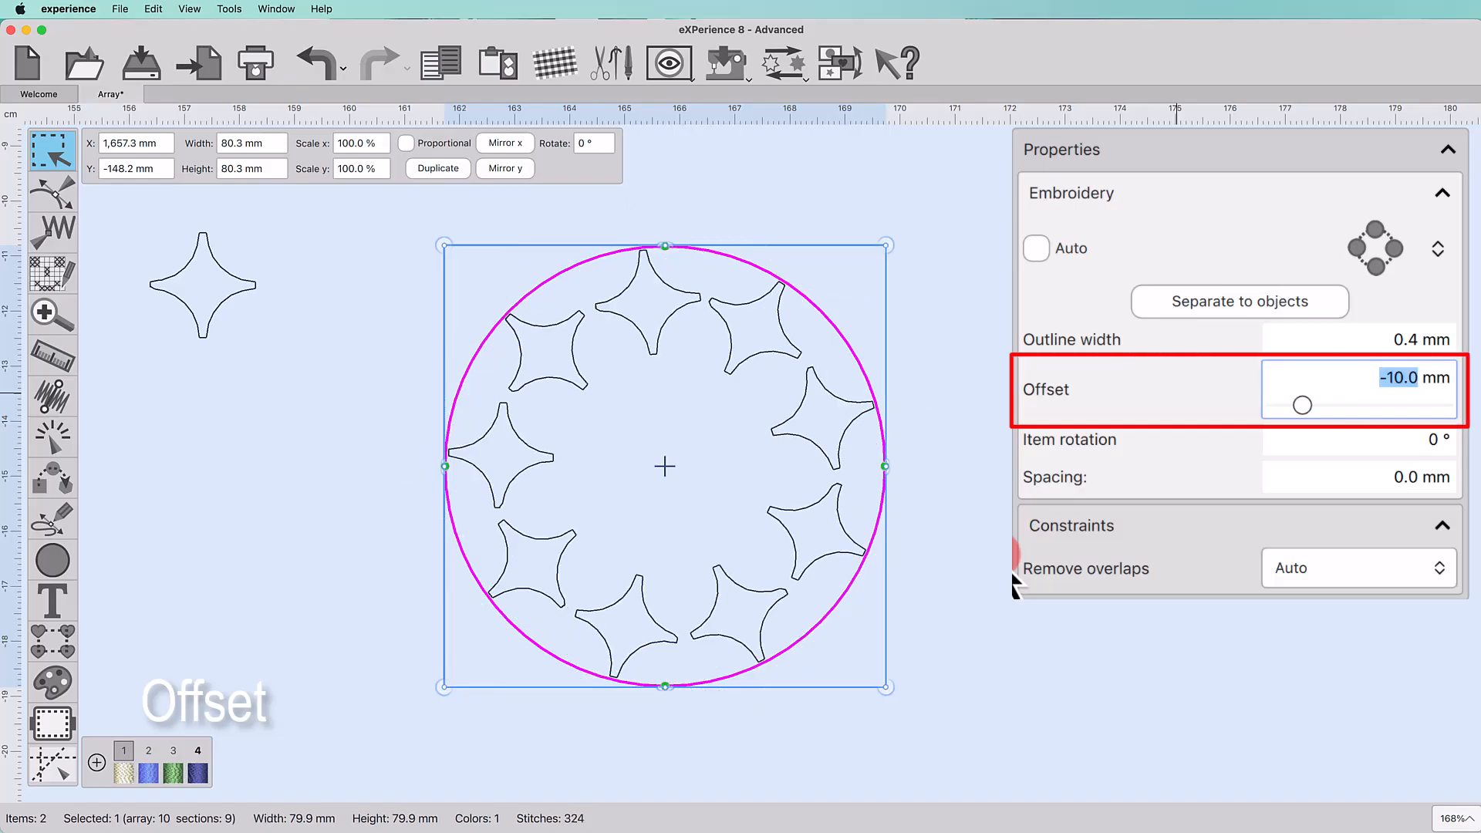
# Step: Set the array offset to 10 mm and measure the distance from the circle to the star shapes
pyautogui.write('10')
pyautogui.press('Return')
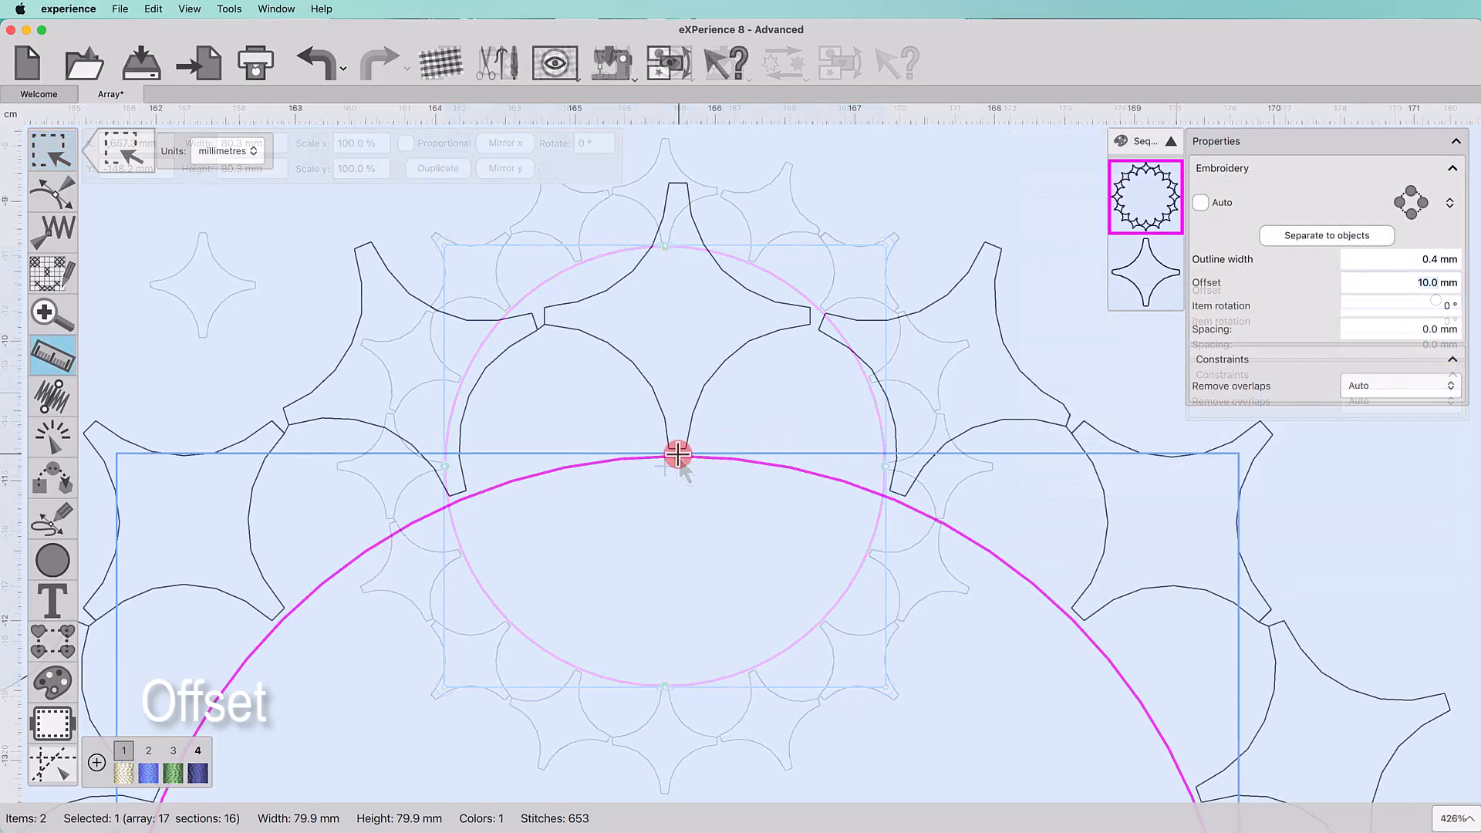
pyautogui.moveTo(677, 456); pyautogui.dragTo(673, 317)
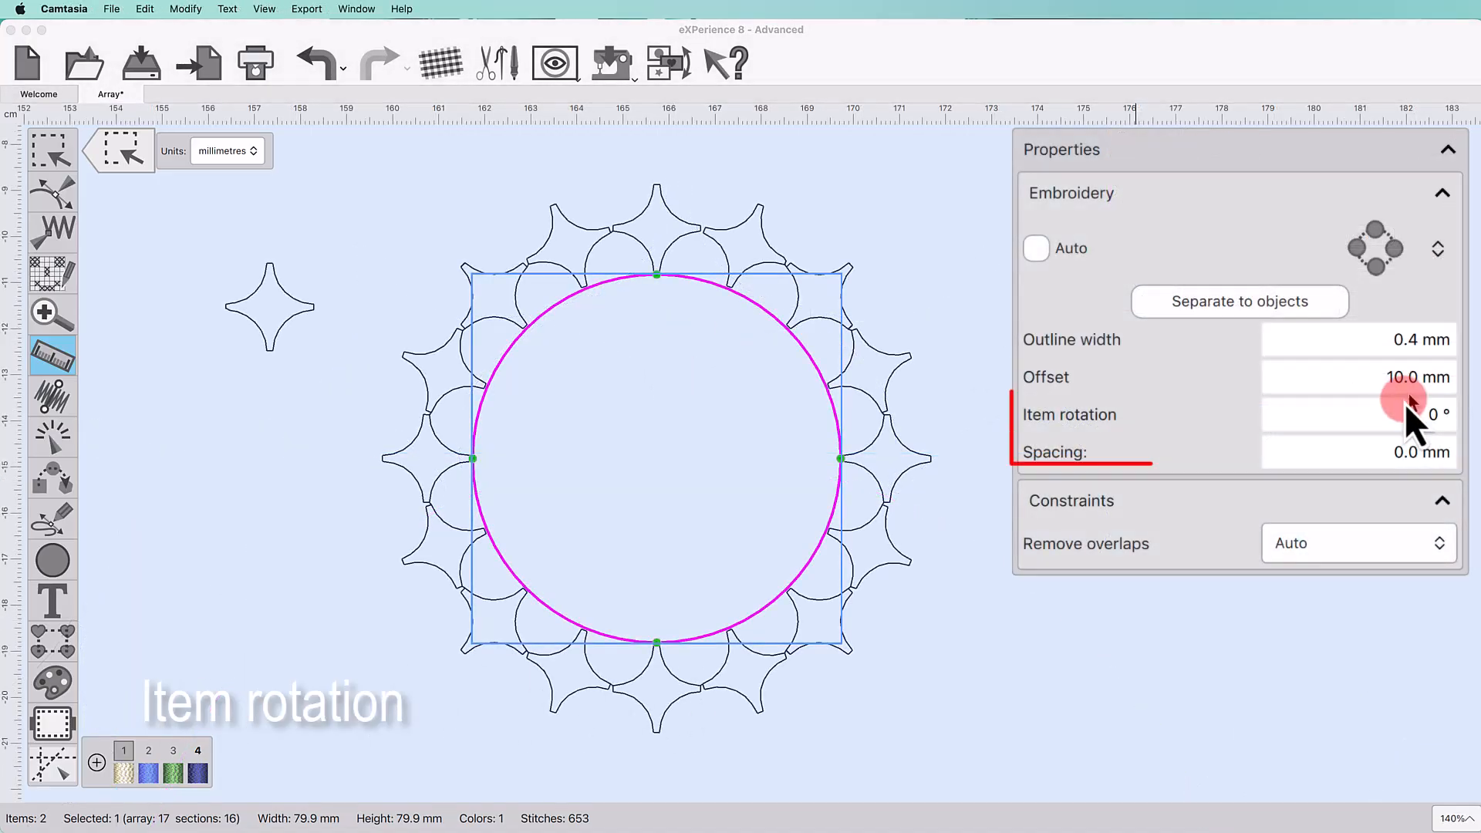
# Step: Set the array's item rotation to 45°
pyautogui.click(1404, 404)
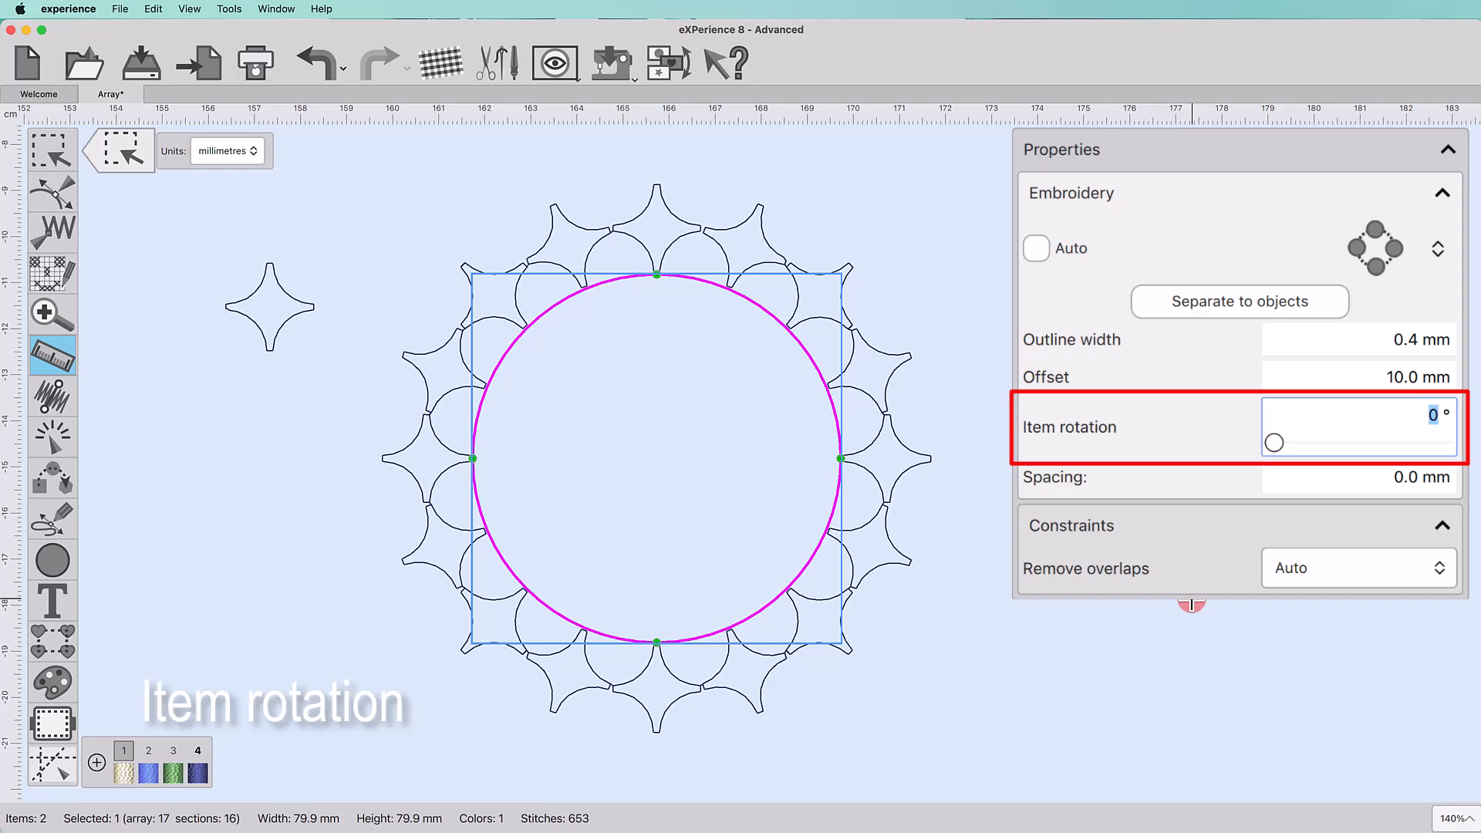
pyautogui.write('20')
pyautogui.press('Return')
pyautogui.write('4')
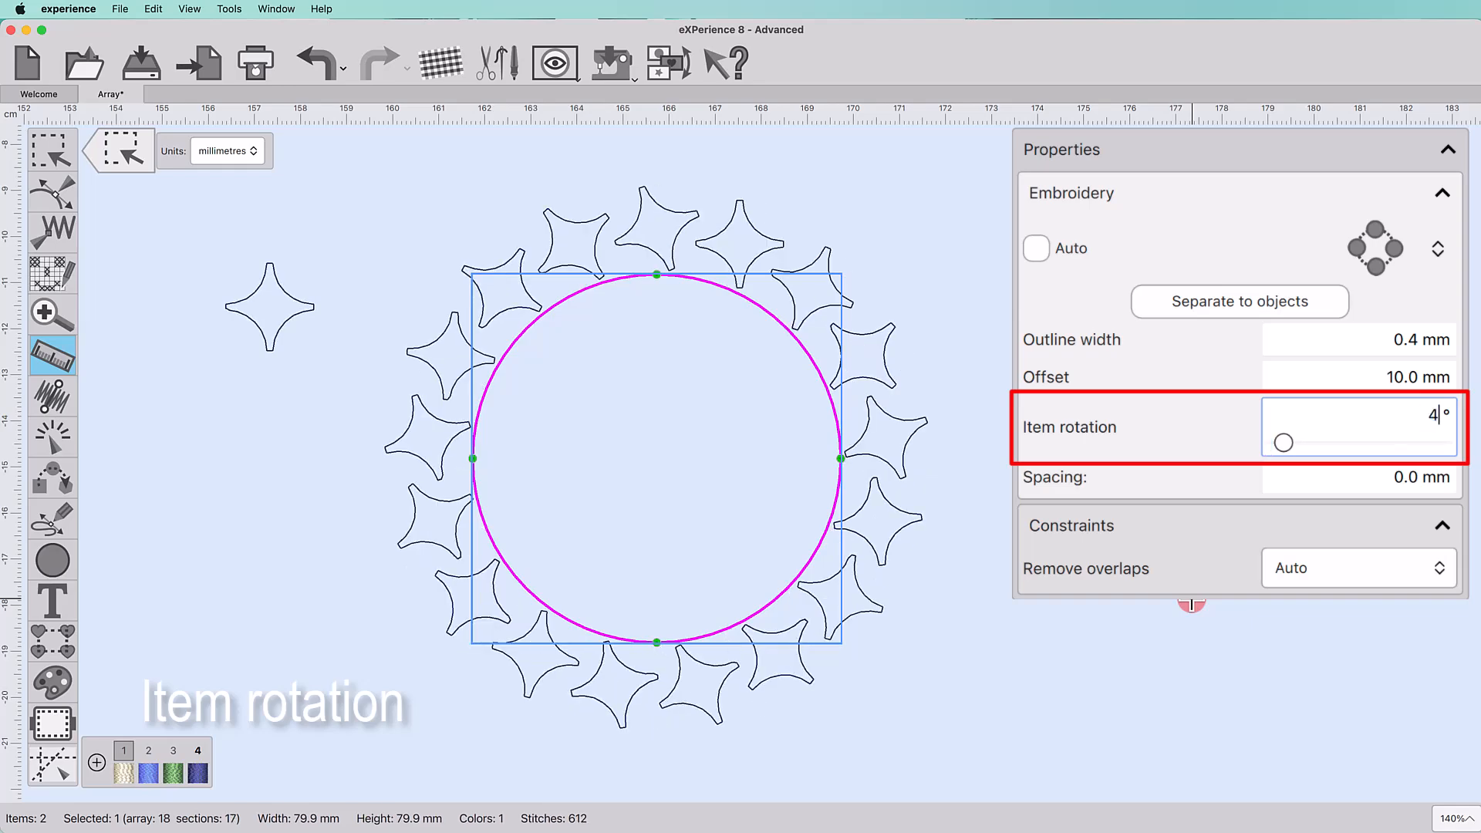
pyautogui.write('5')
pyautogui.press('Return')
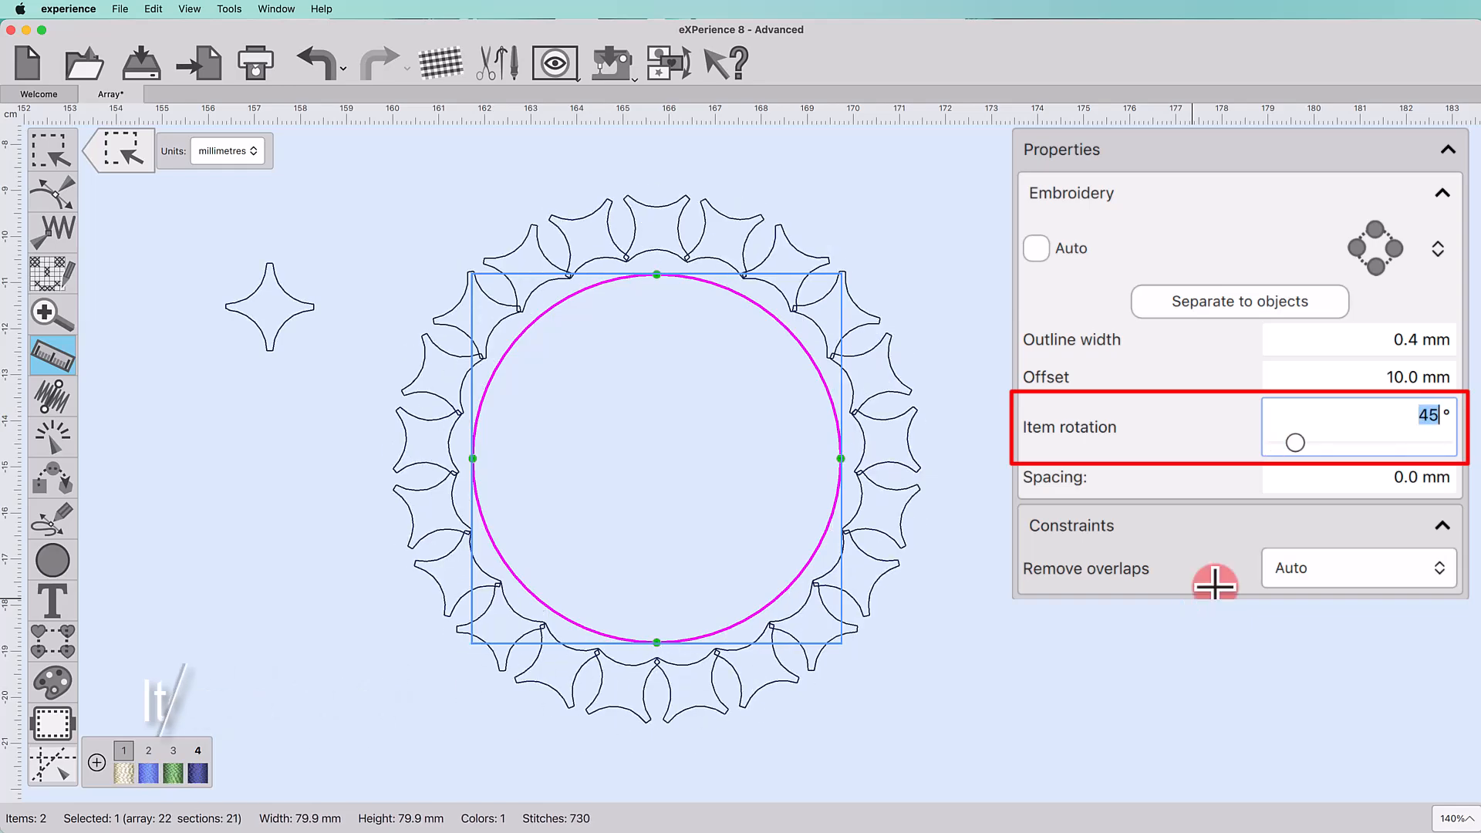
# Step: Set the array spacing to 20 mm
pyautogui.click(1307, 480)
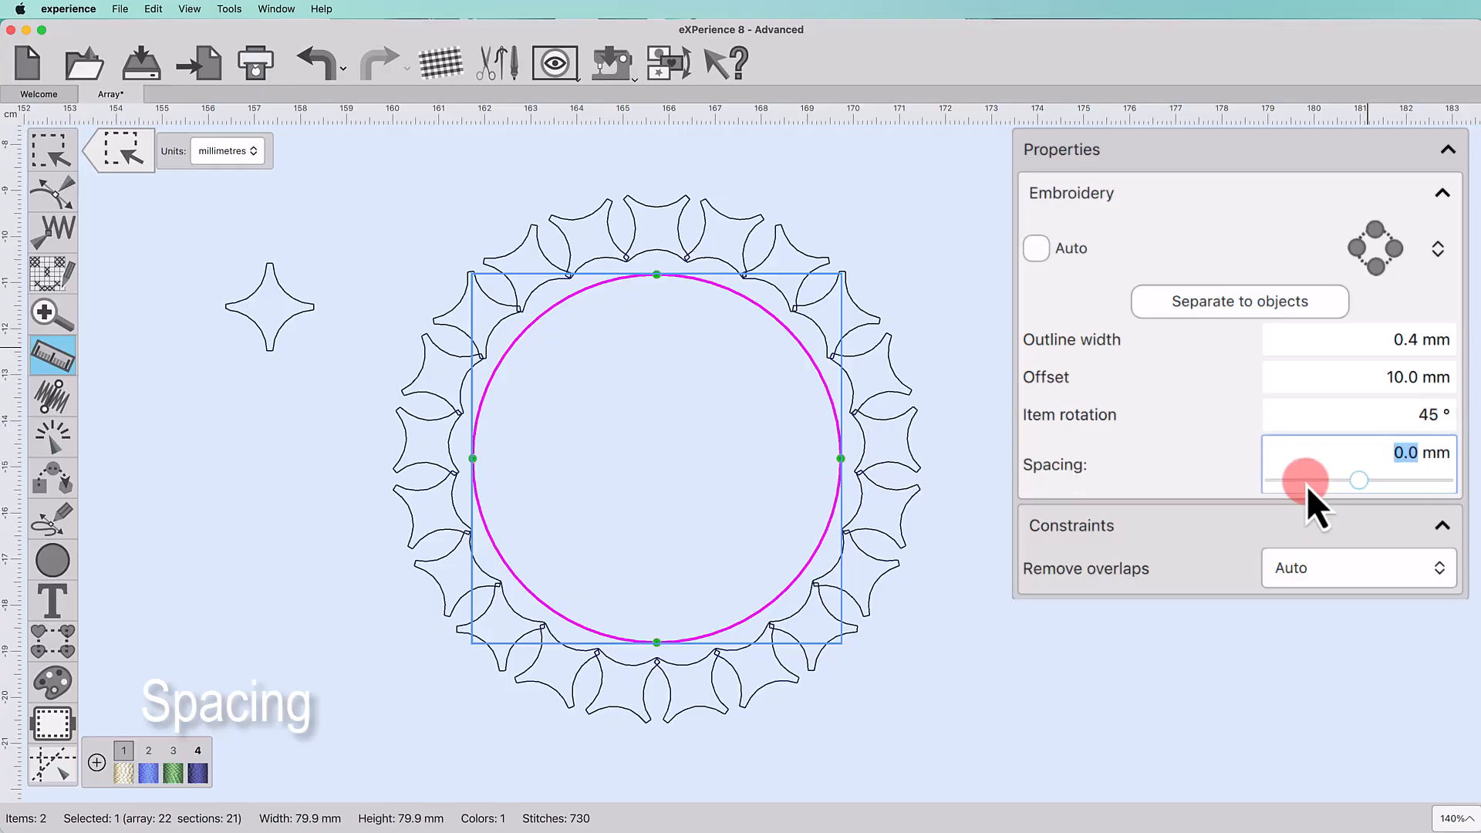
pyautogui.write('10')
pyautogui.press('Return')
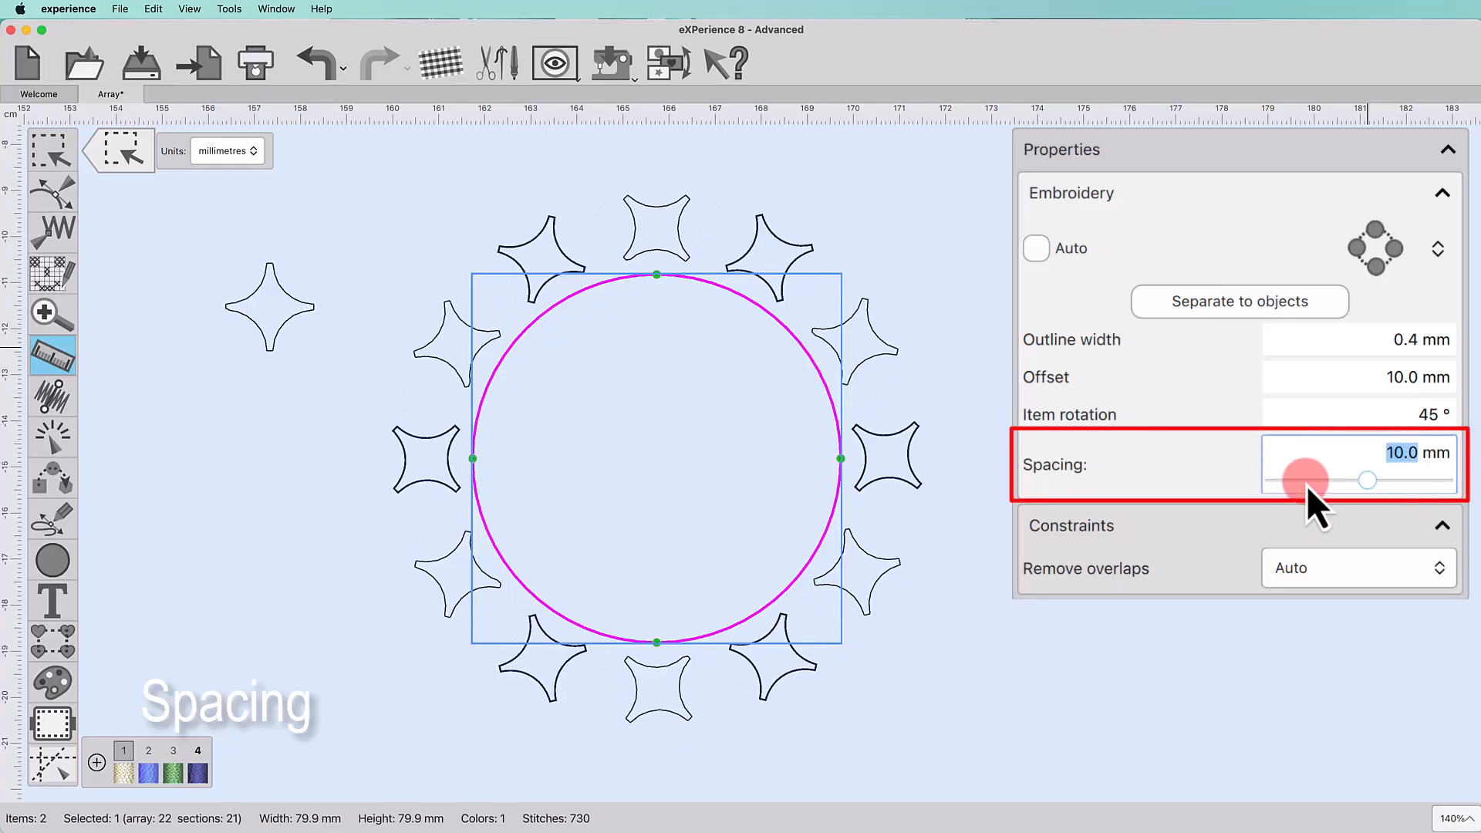
pyautogui.write('20')
pyautogui.press('Return')
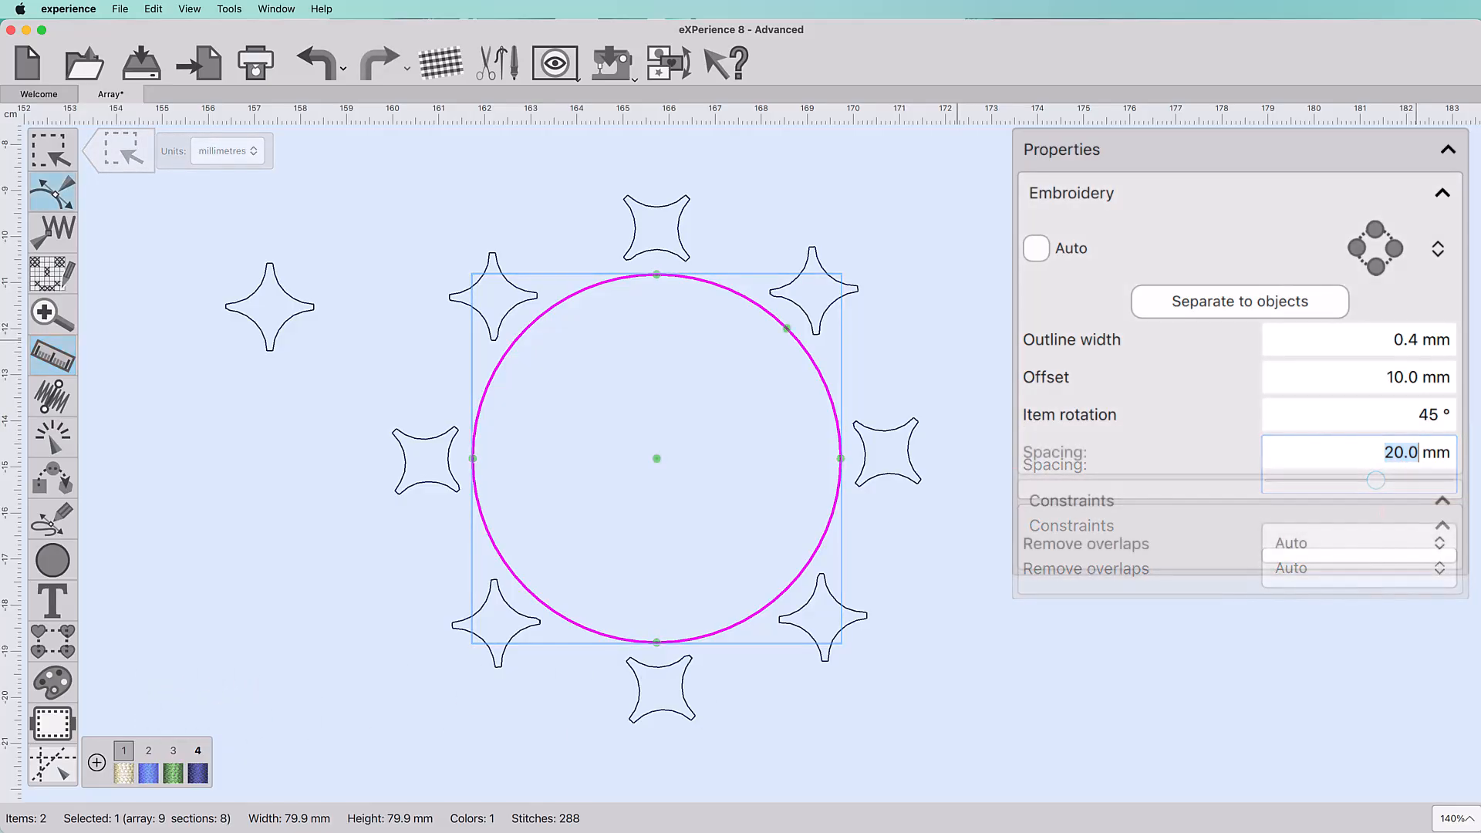
# Step: Reset the array to its default settings
pyautogui.click(1363, 254)
pyautogui.rightClick(1362, 253)
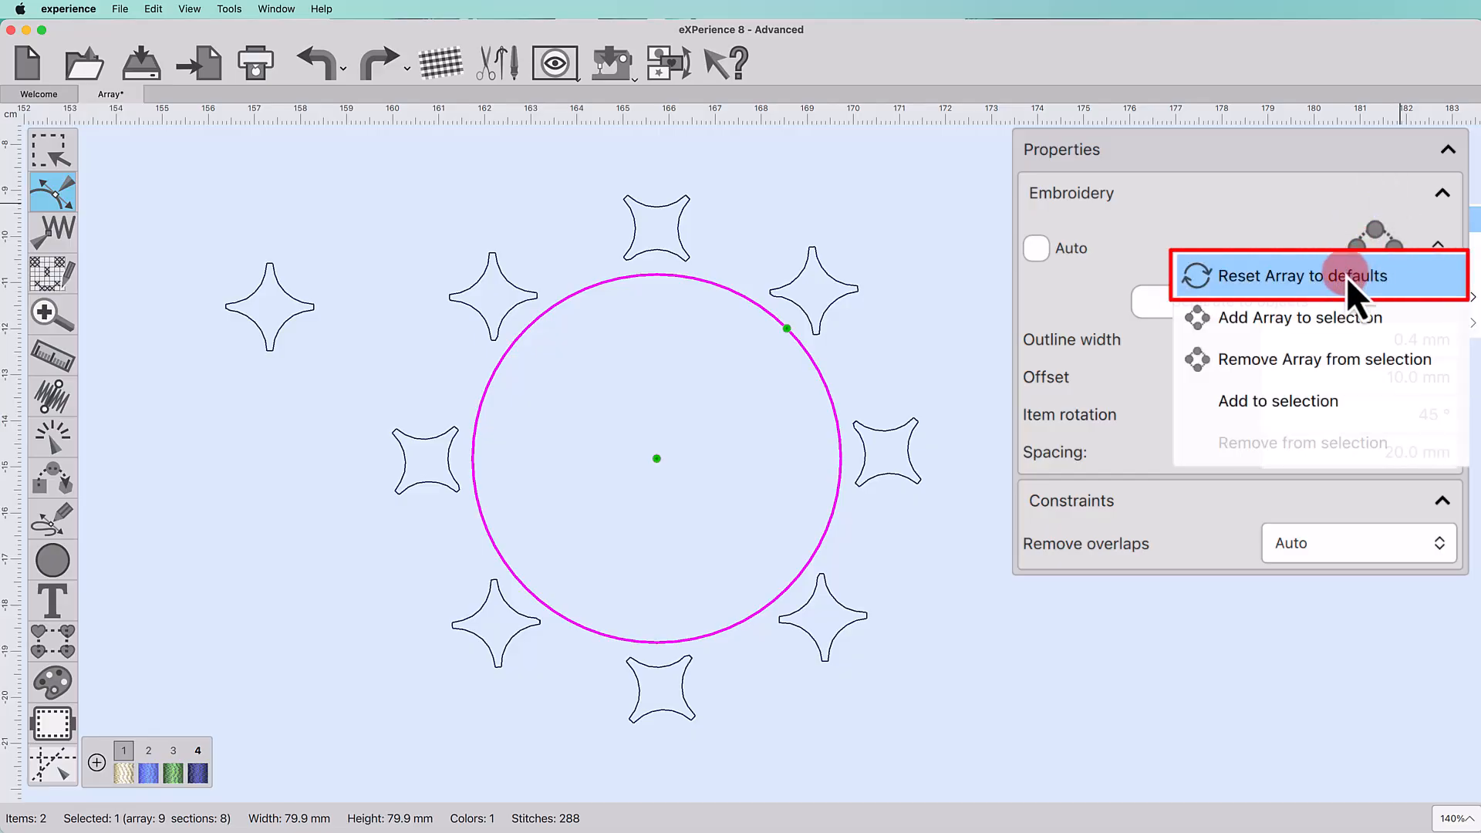
pyautogui.click(1345, 276)
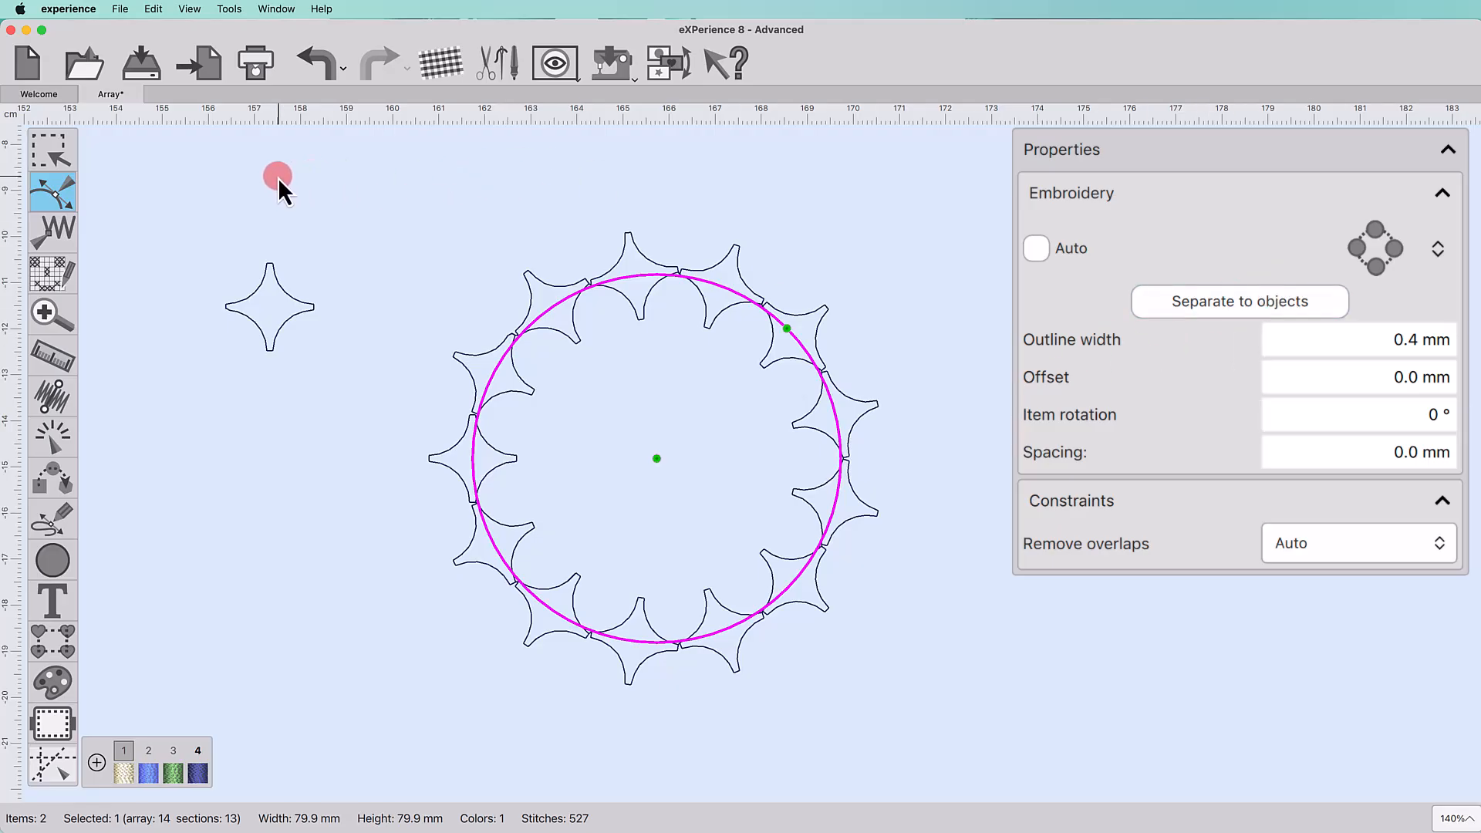
# Step: Reshape the star into a teardrop by moving and nudging its nodes
pyautogui.click(154, 8)
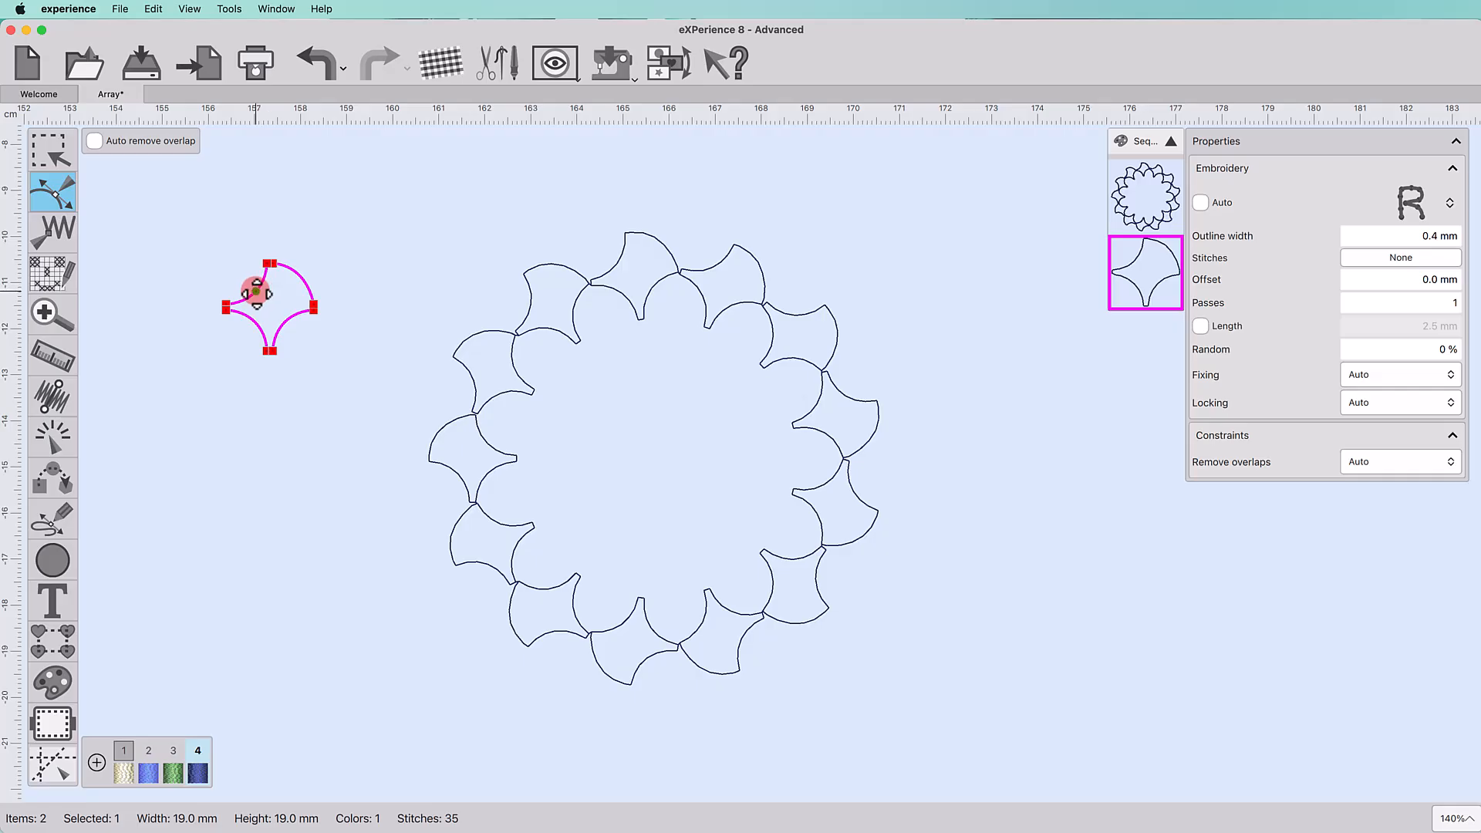
pyautogui.moveTo(255, 292); pyautogui.dragTo(233, 275)
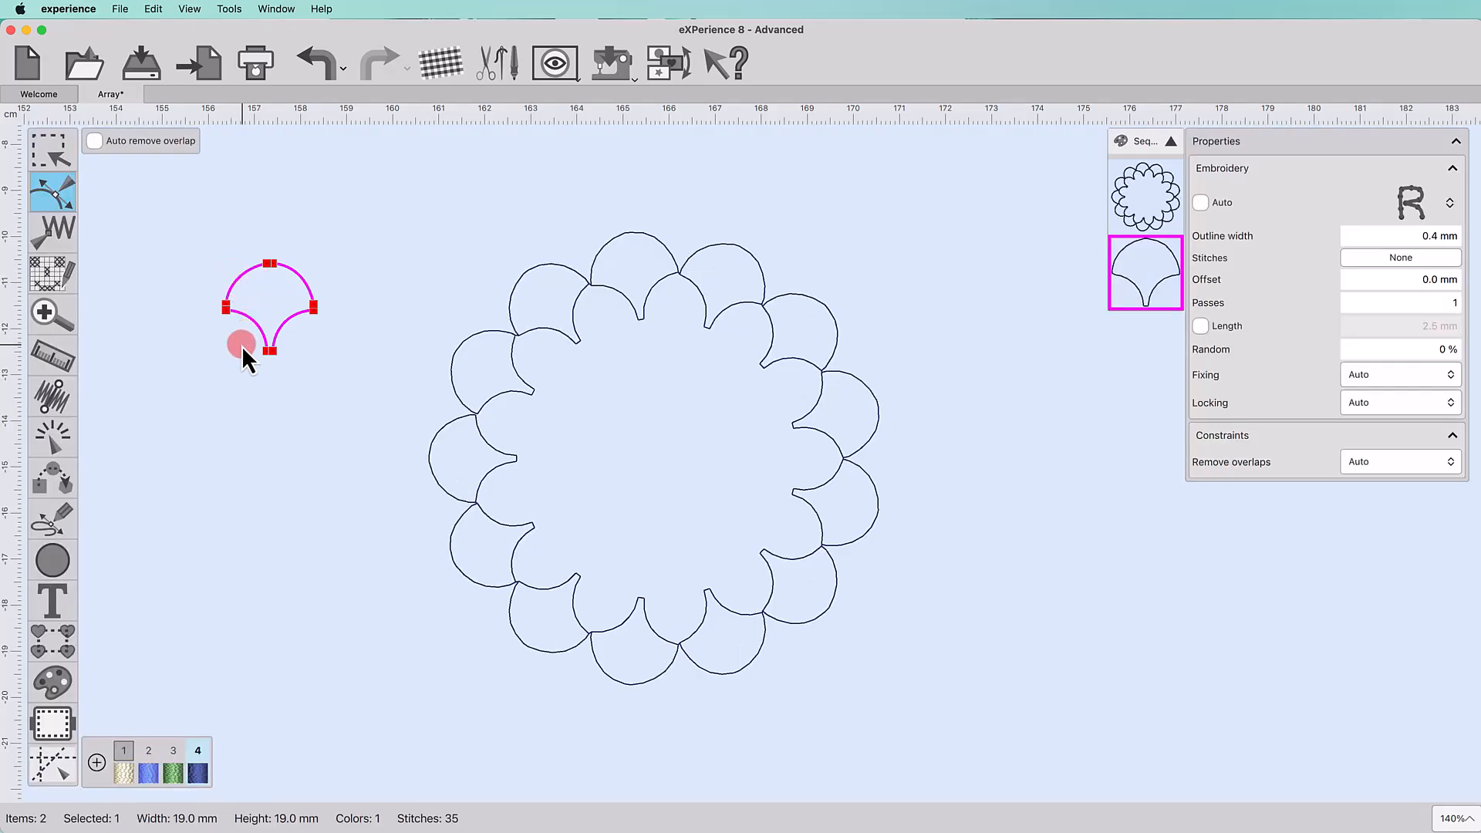
pyautogui.moveTo(243, 345); pyautogui.dragTo(309, 377)
pyautogui.press('Down')
pyautogui.press('Down')
pyautogui.press('Down')
pyautogui.press('Down')
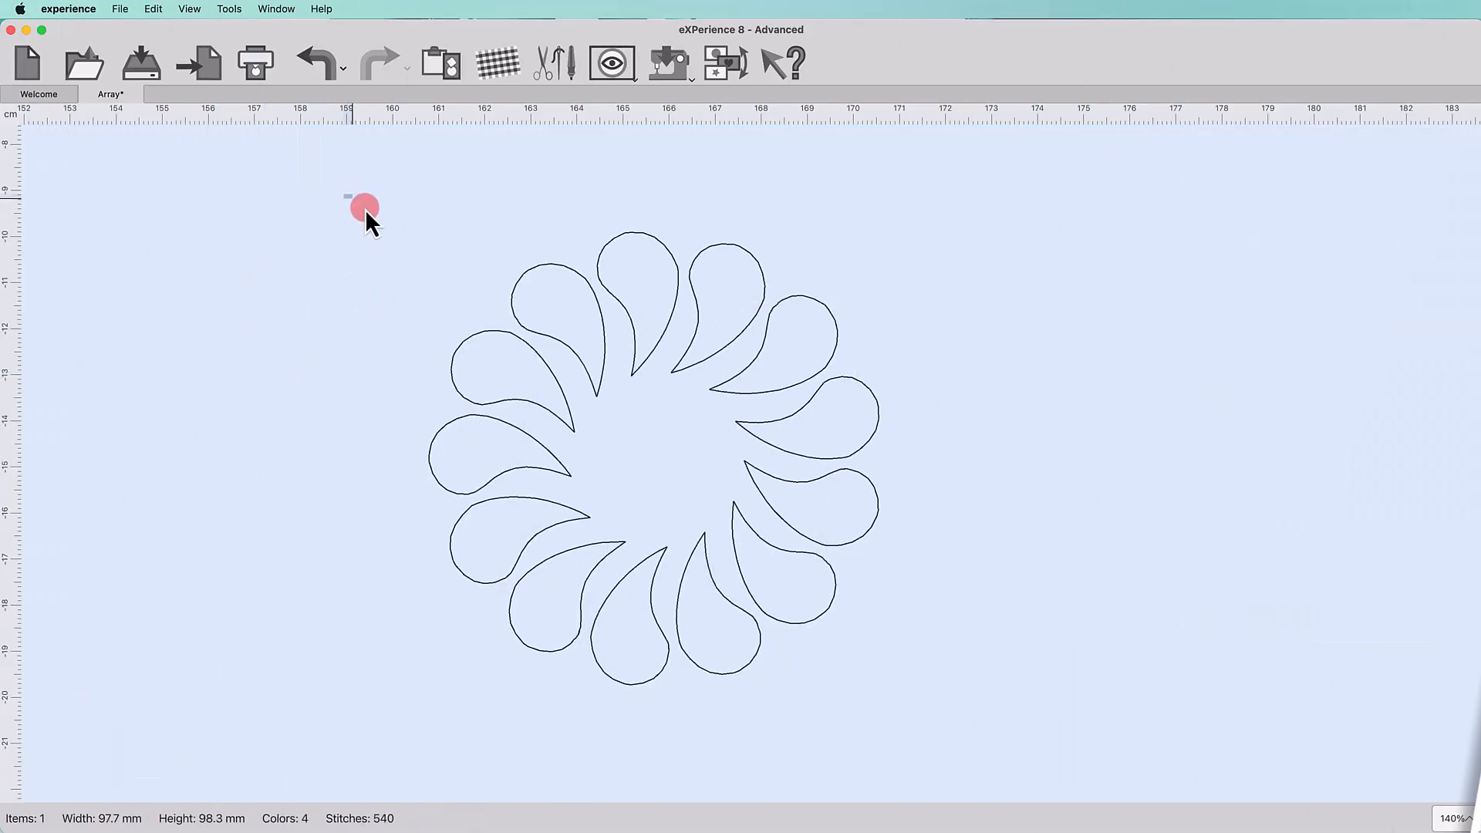
# Step: Select the array and set its item rotation to 10°
pyautogui.moveTo(344, 194); pyautogui.dragTo(894, 715)
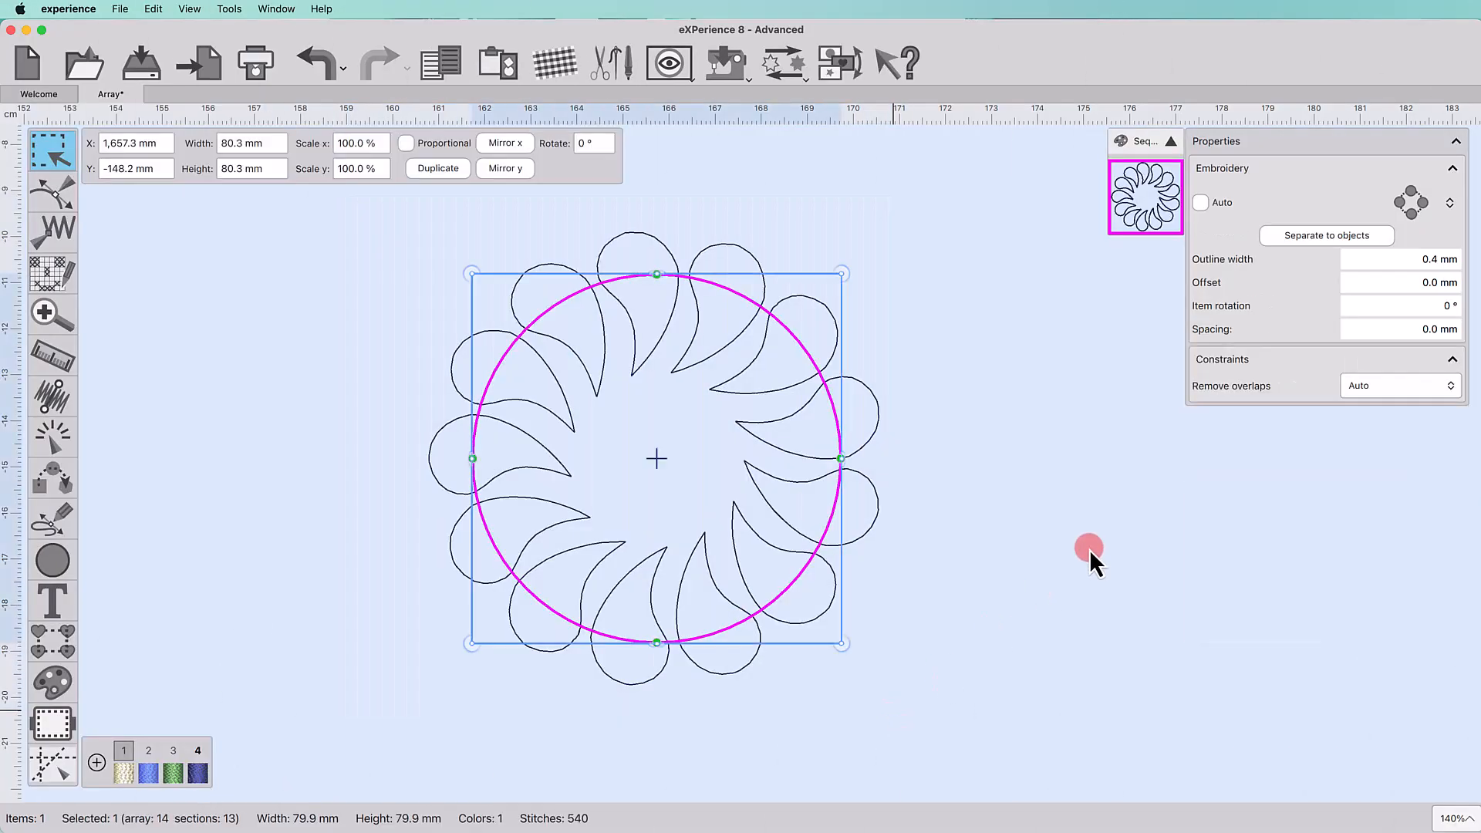
pyautogui.click(1384, 305)
pyautogui.write('10')
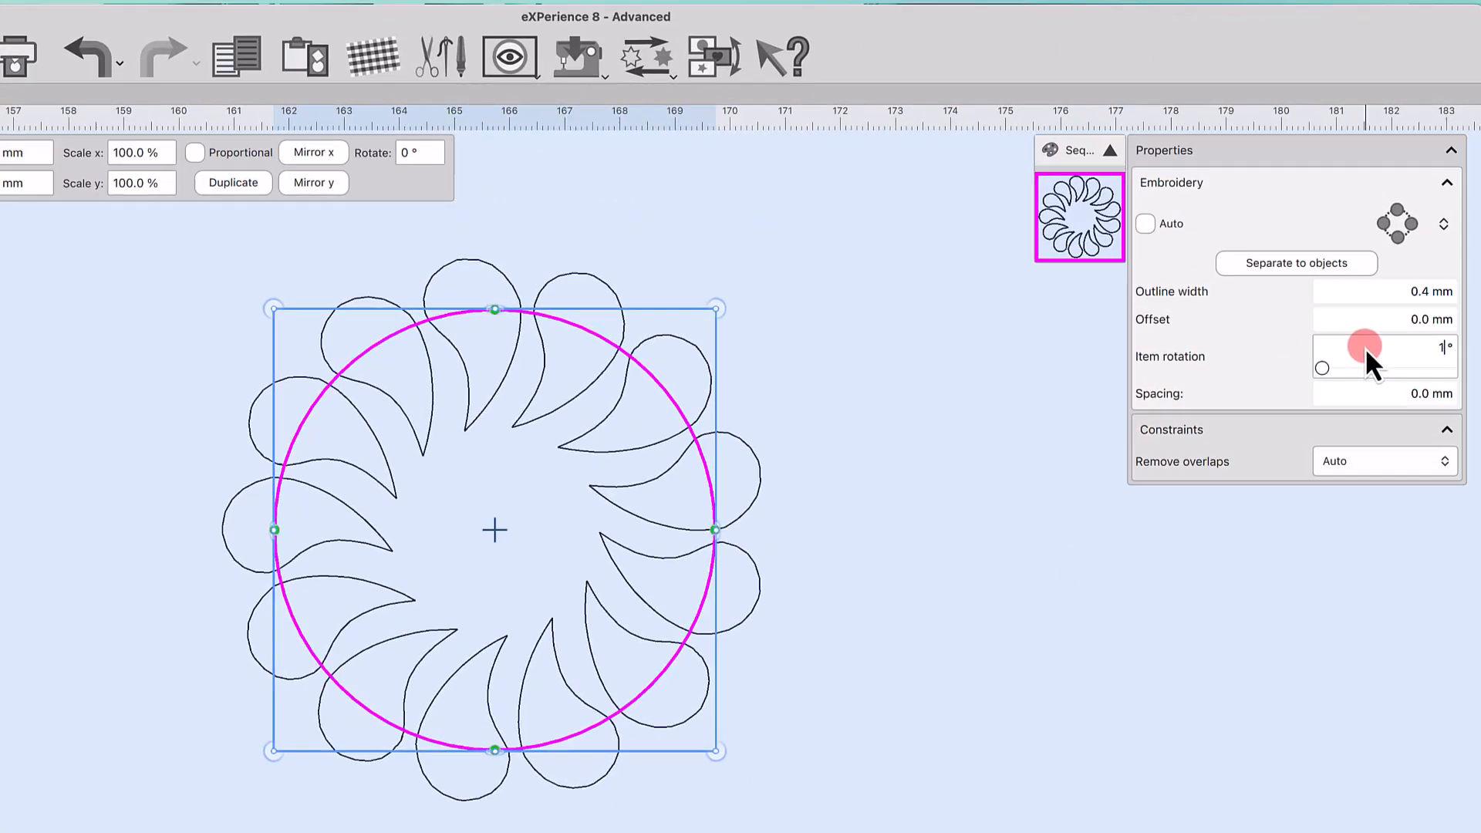
pyautogui.press('Return')
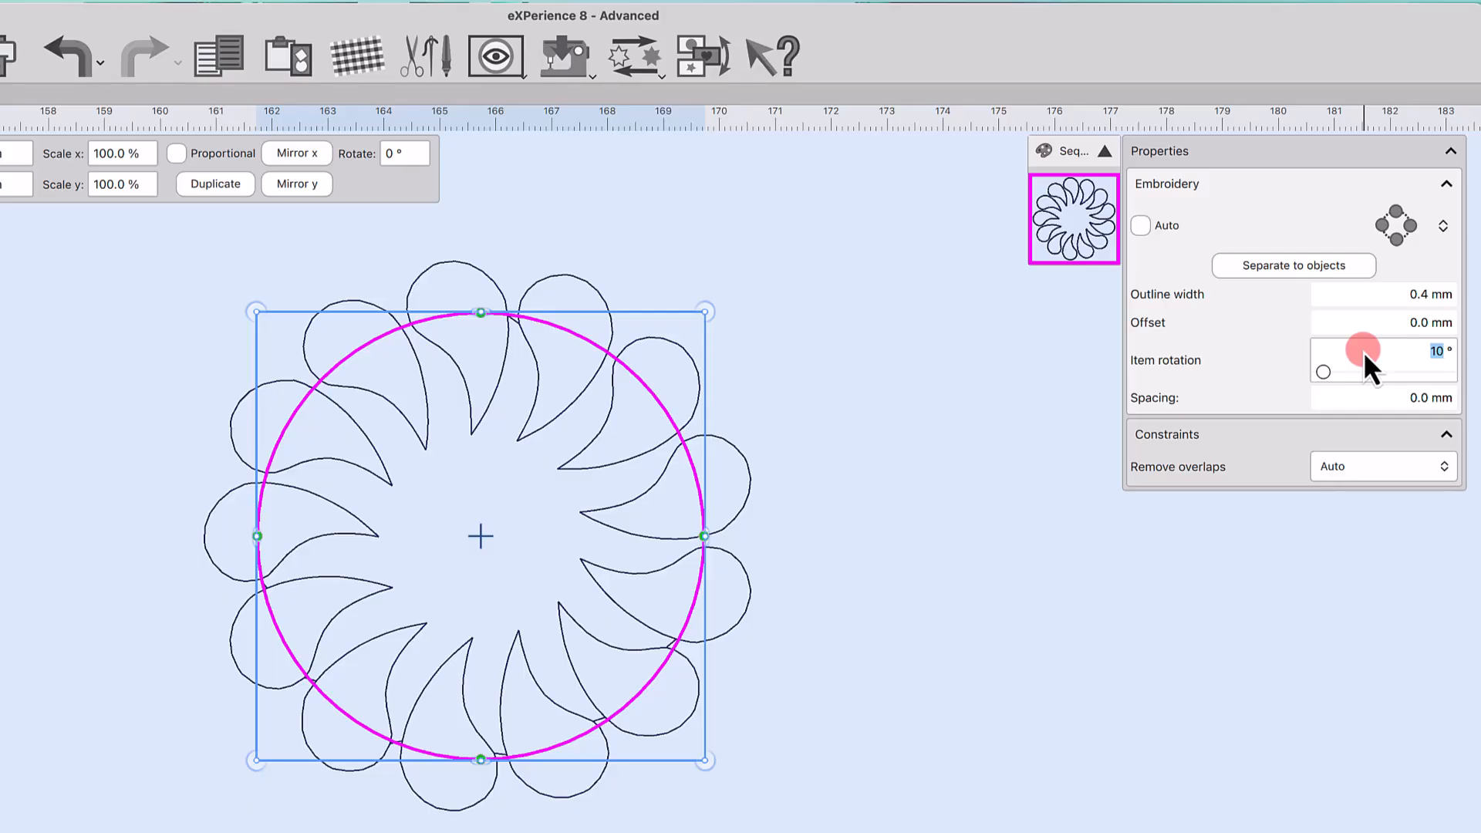
# Step: Set the array spacing to 10 mm
pyautogui.click(1341, 396)
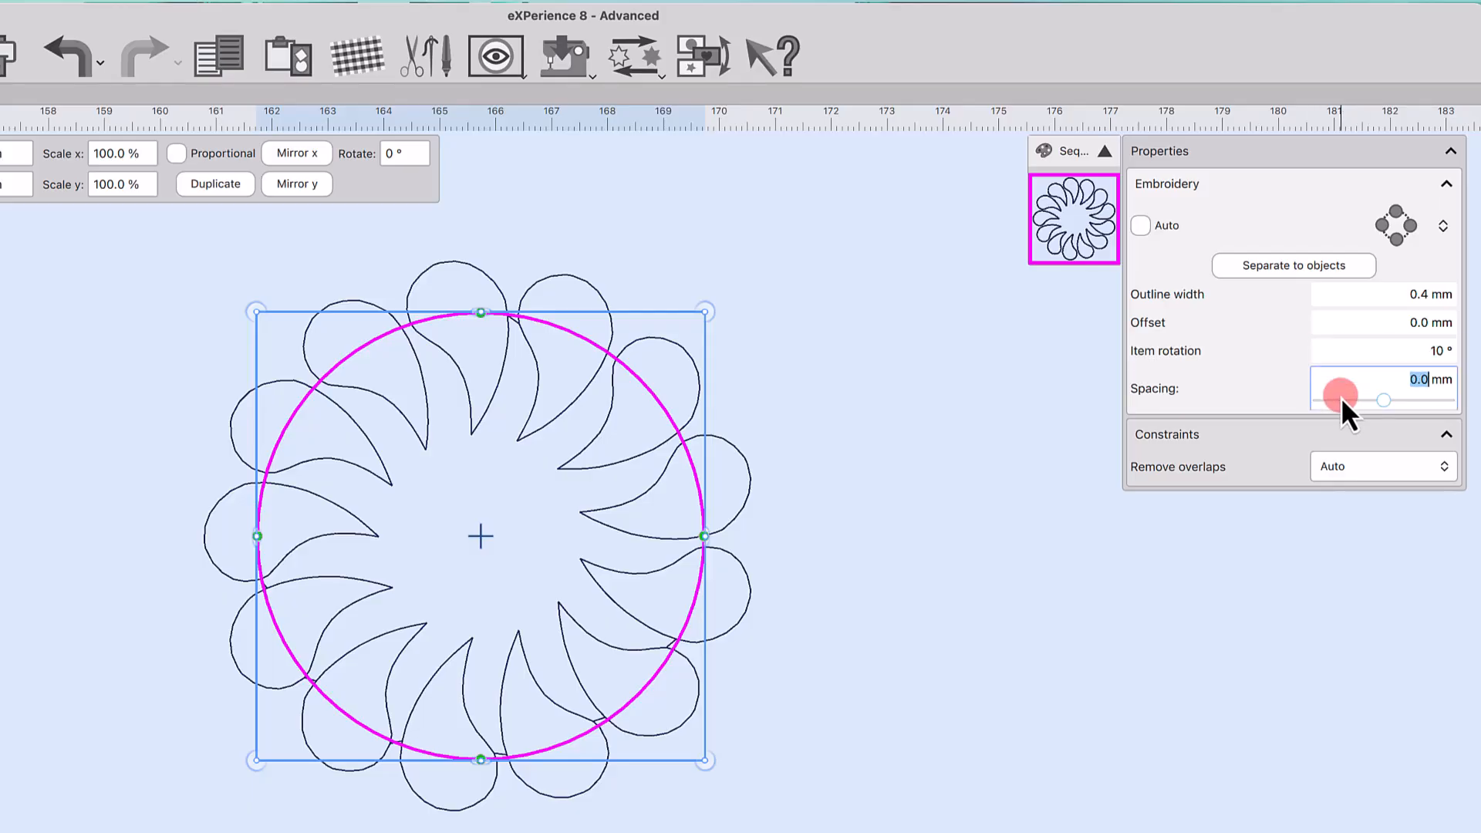
pyautogui.write('10')
pyautogui.press('Return')
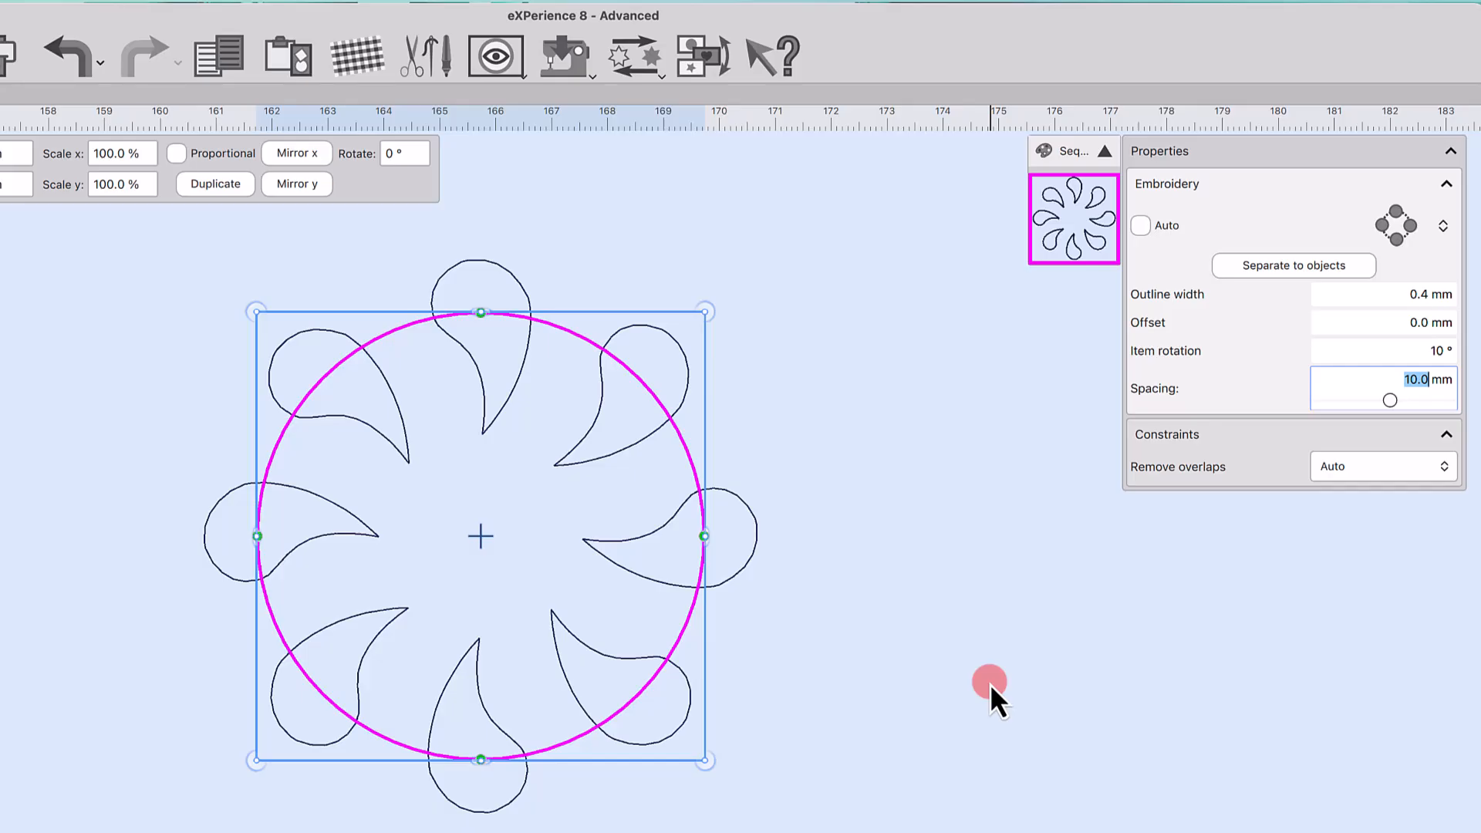
# Step: Separate the array into individual objects and ungroup the resulting teardrops
pyautogui.click(1276, 265)
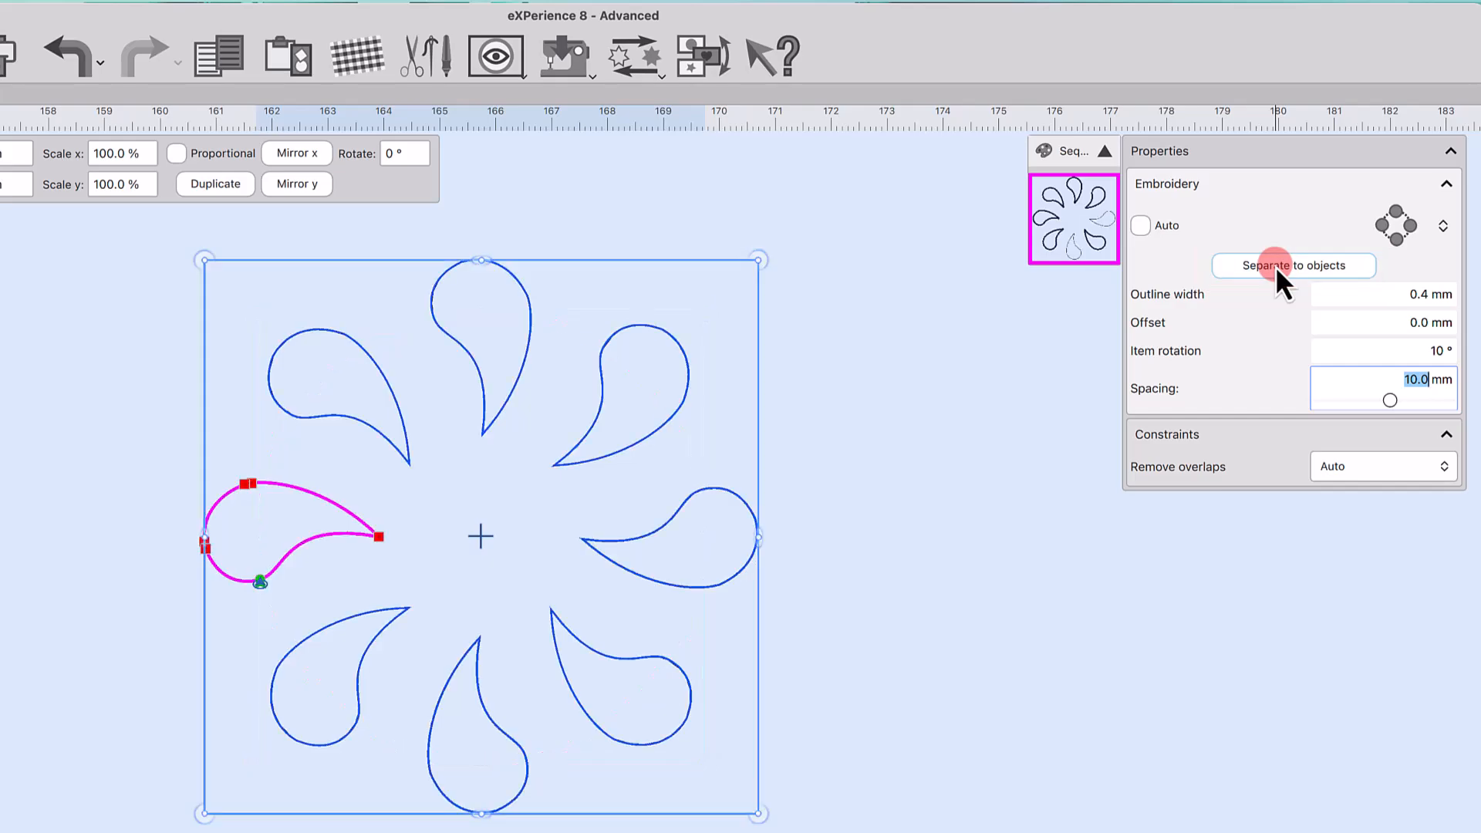
pyautogui.click(925, 531)
pyautogui.click(661, 426)
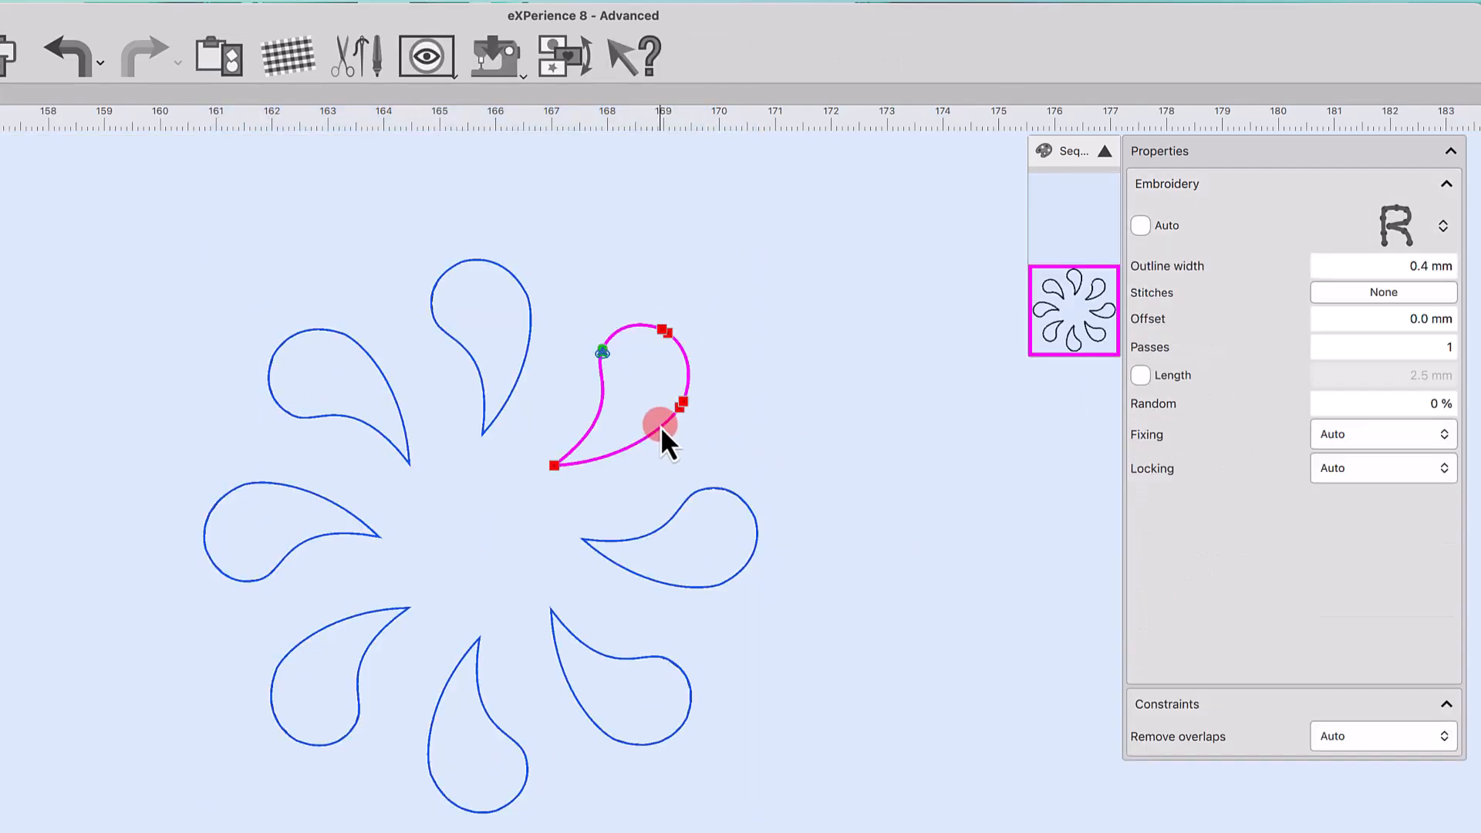
pyautogui.rightClick(660, 426)
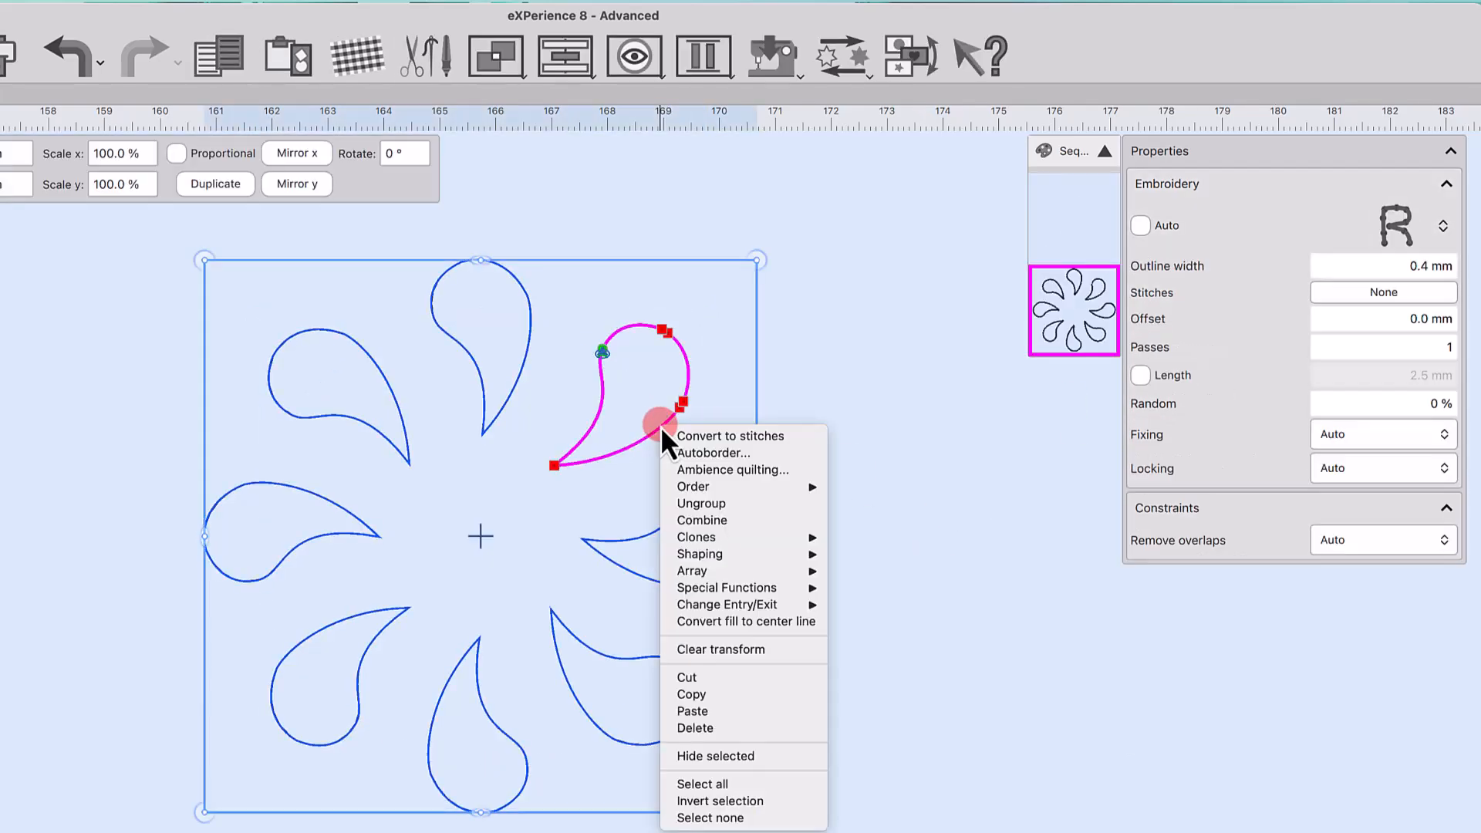
pyautogui.click(715, 503)
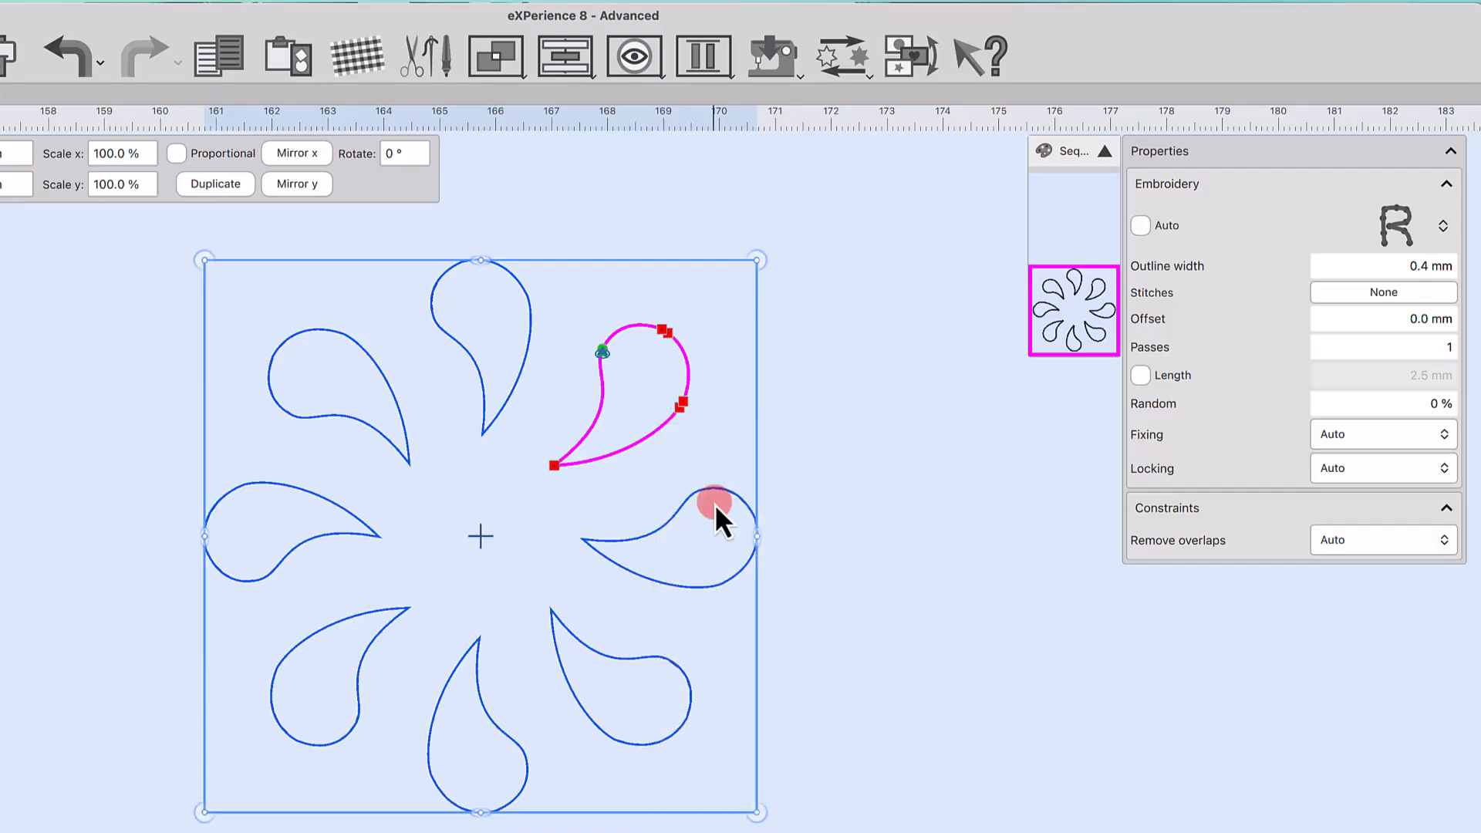
# Step: Rotate individual teardrops slightly by hand to vary their angles around the circle
pyautogui.click(846, 488)
pyautogui.click(625, 452)
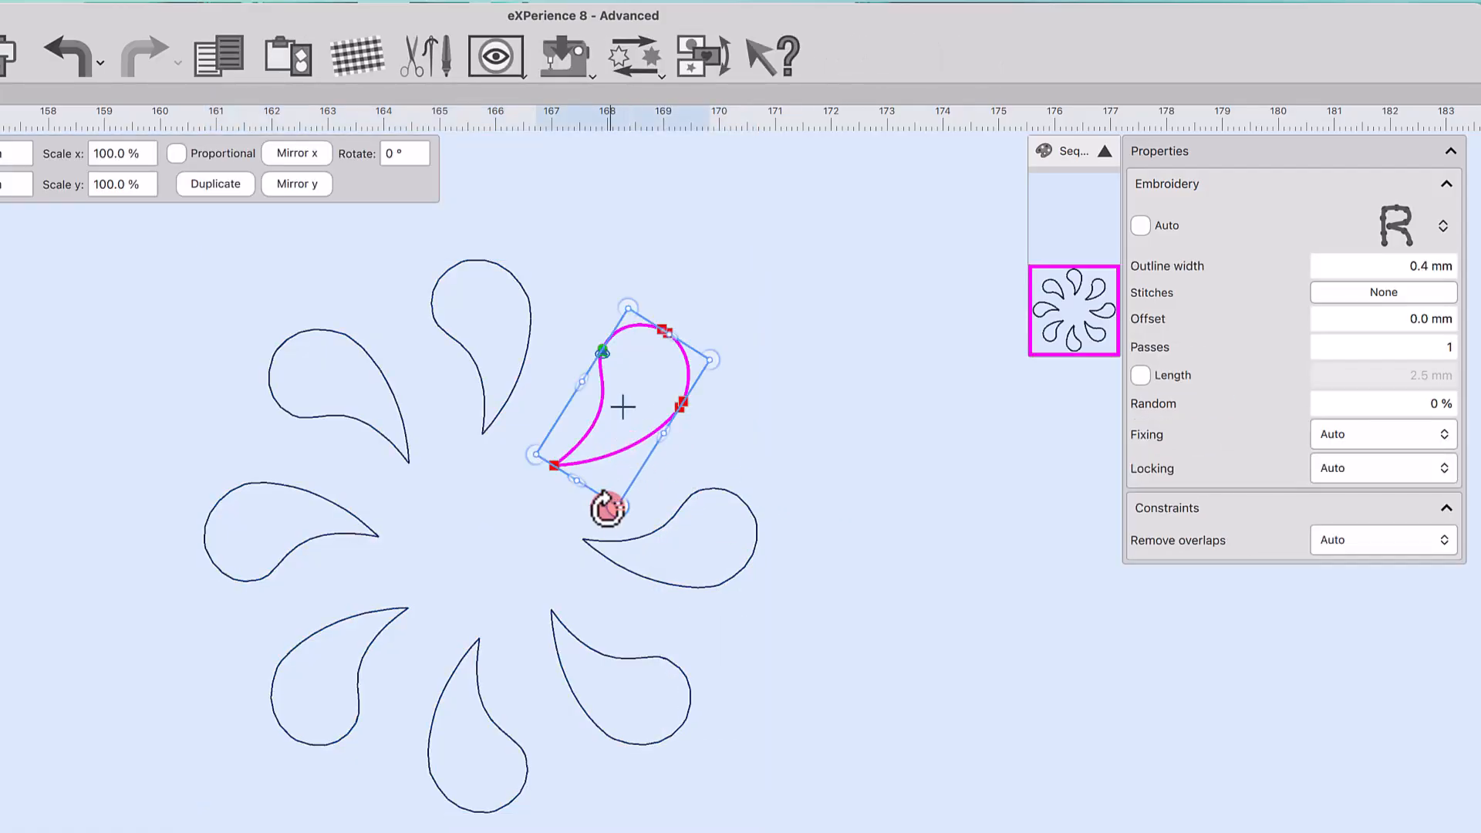
pyautogui.moveTo(618, 506); pyautogui.dragTo(623, 455)
pyautogui.click(375, 647)
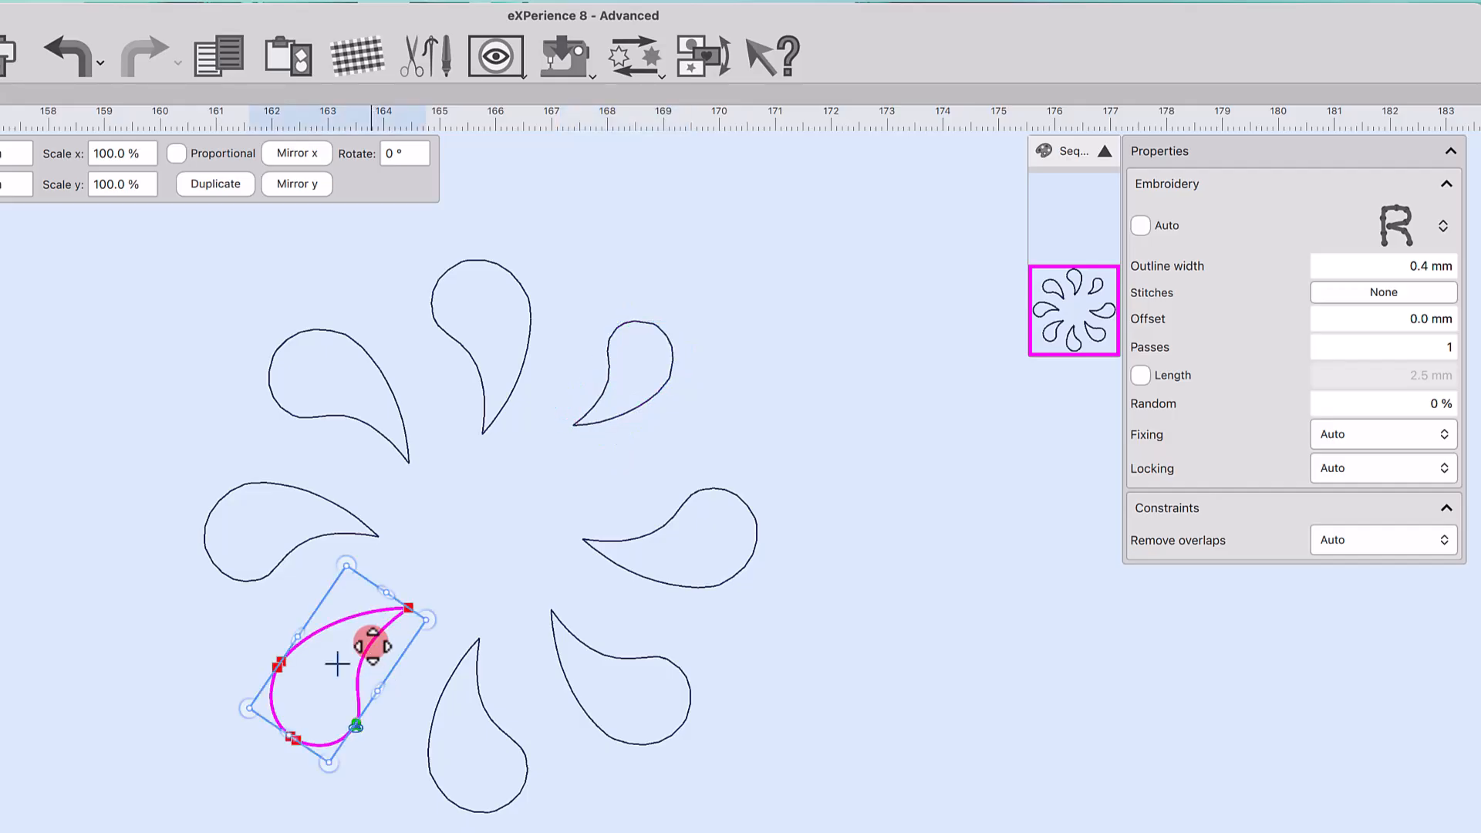
pyautogui.moveTo(347, 572); pyautogui.dragTo(338, 607)
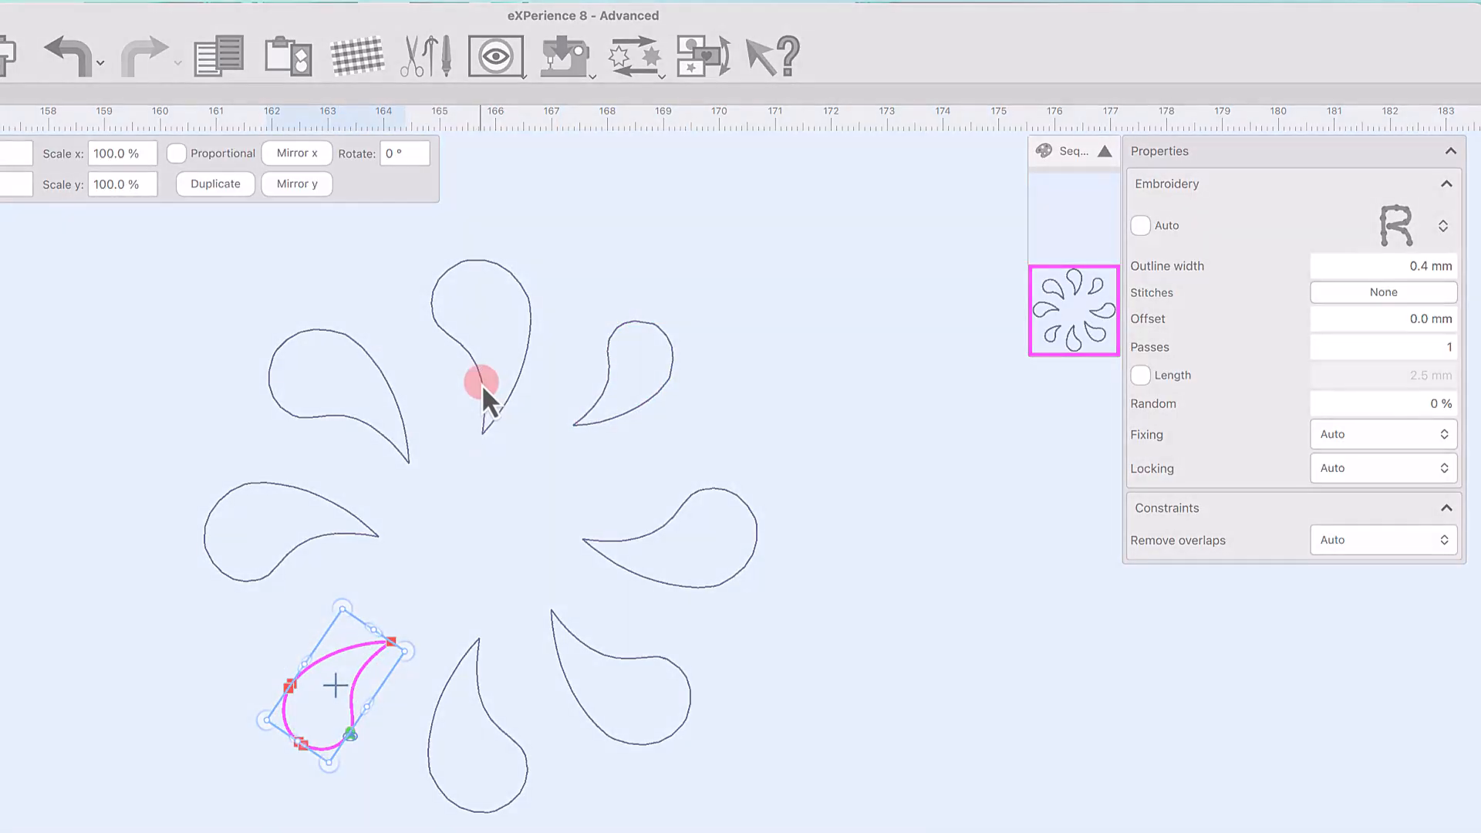